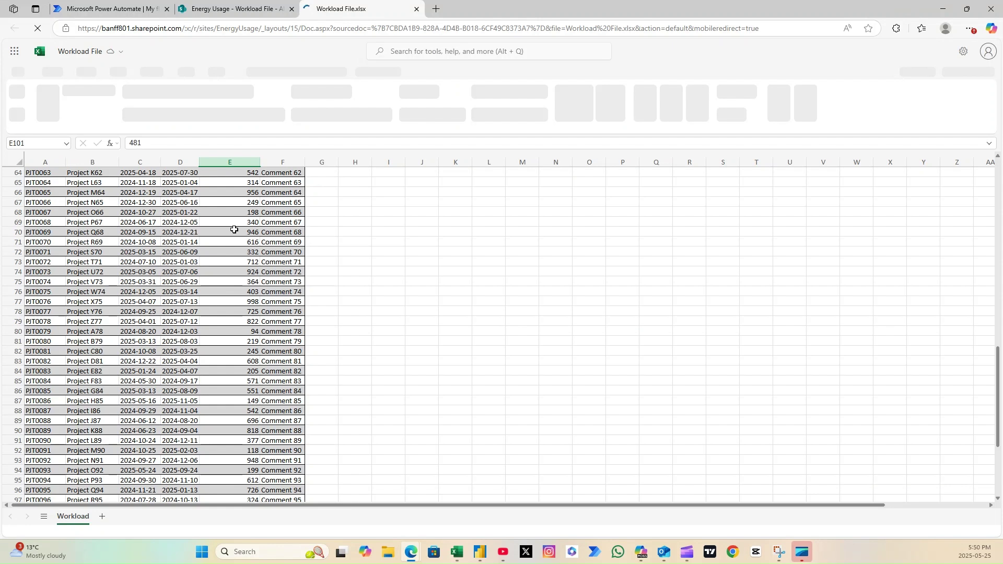
- Scroll the Workload File project table back up to the top
scroll(181, 282, "up", 7)
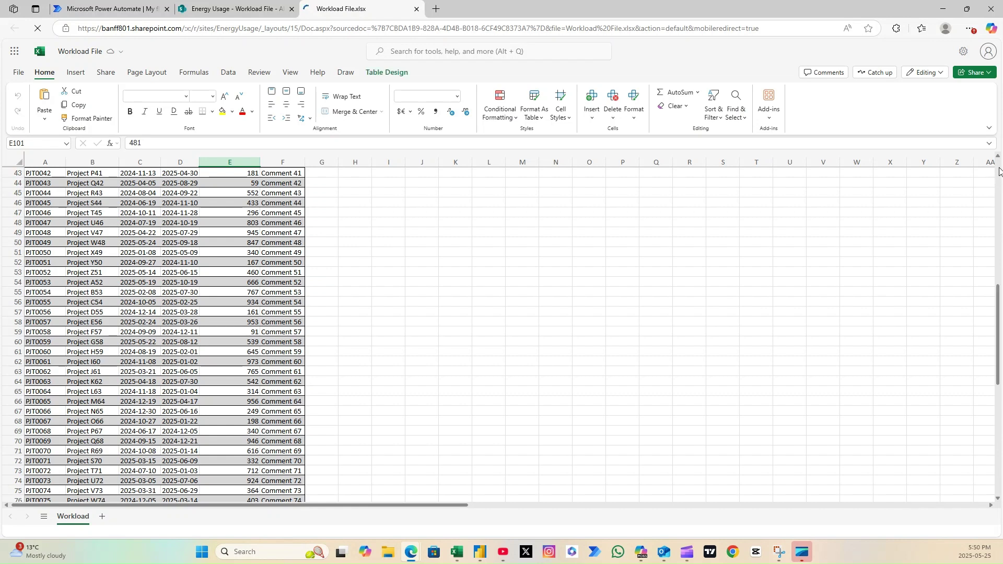
scroll(999, 176, "up", 14)
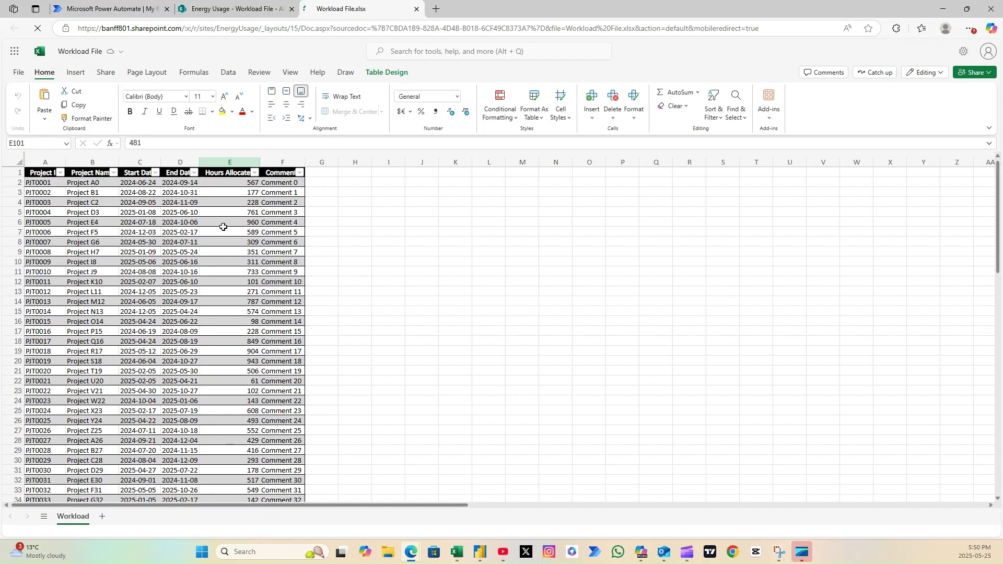
- Create a scheduled cloud flow named Monthly Backup, starting 25 May and repeating every day
left_click(235, 9)
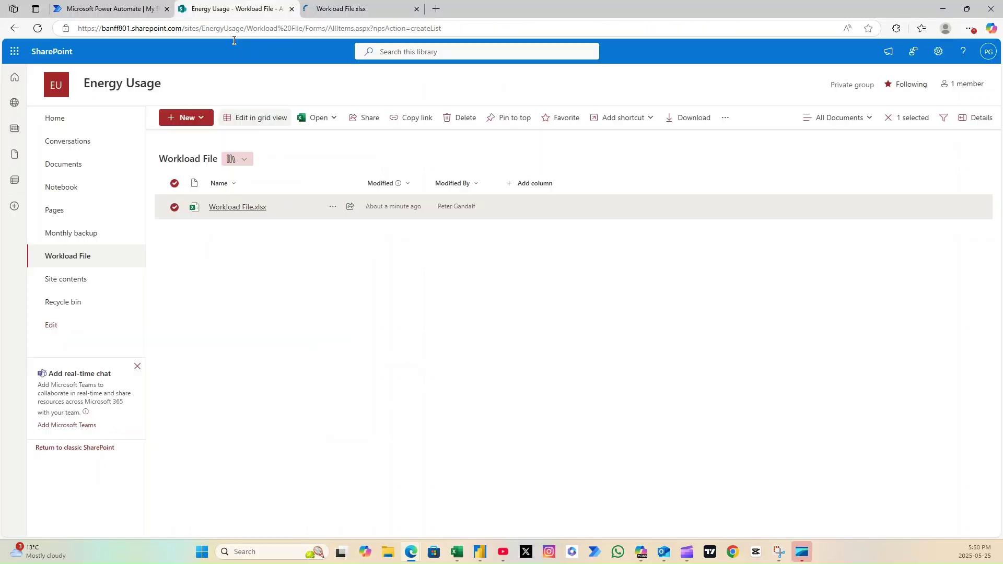
left_click(85, 4)
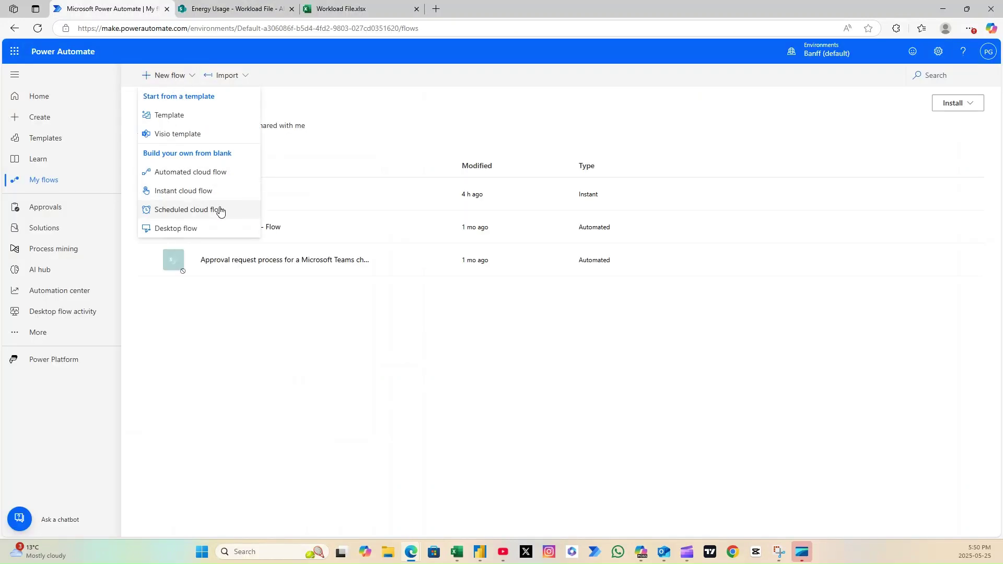
left_click(217, 211)
left_click(611, 200)
type("Monthly Backup")
left_click(609, 240)
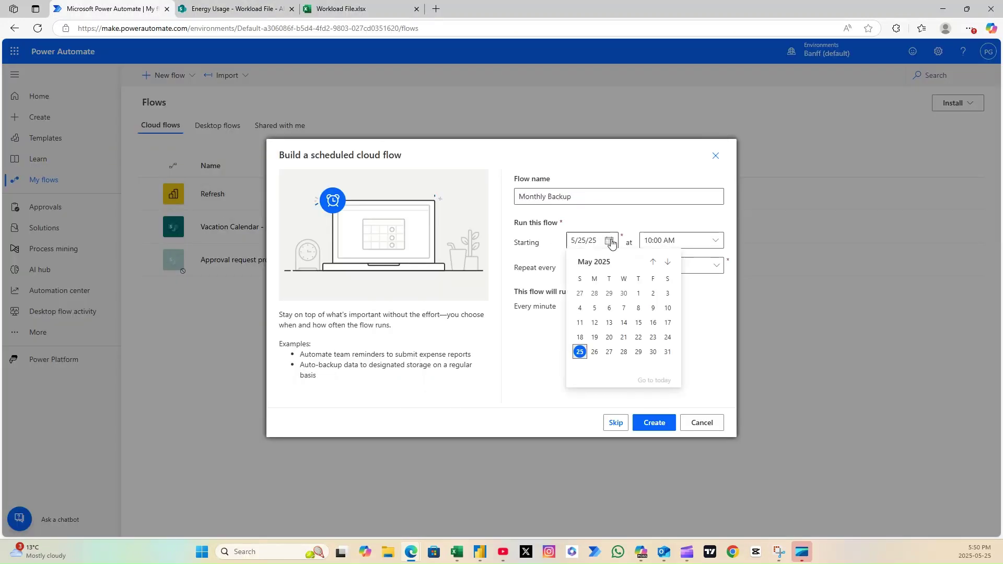
left_click(577, 350)
left_click(662, 265)
left_click(619, 327)
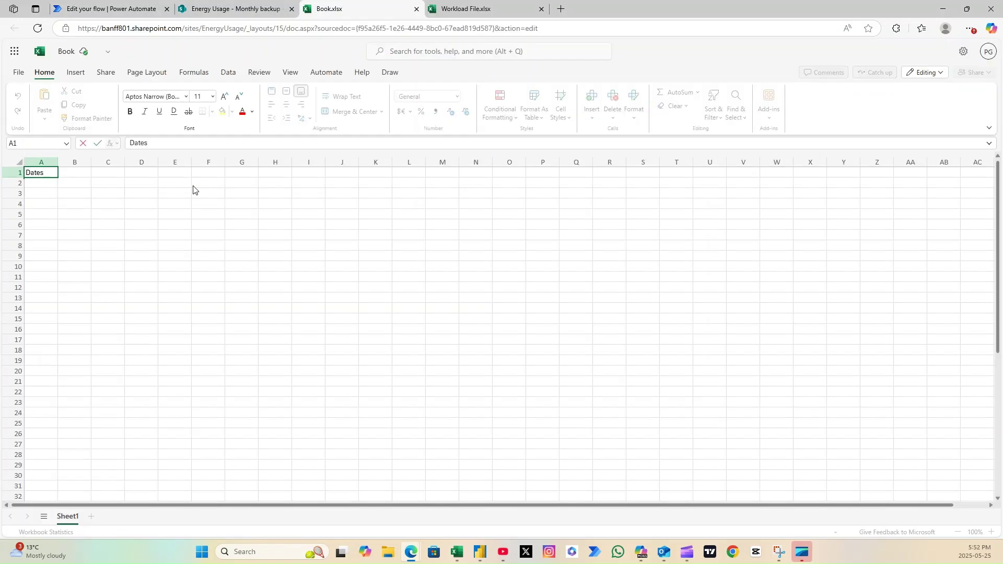
- Enter the Dates header with 1-May and 1-Jun, then fill the monthly dates down to row 10
key("Return")
type("1-May")
key("Return")
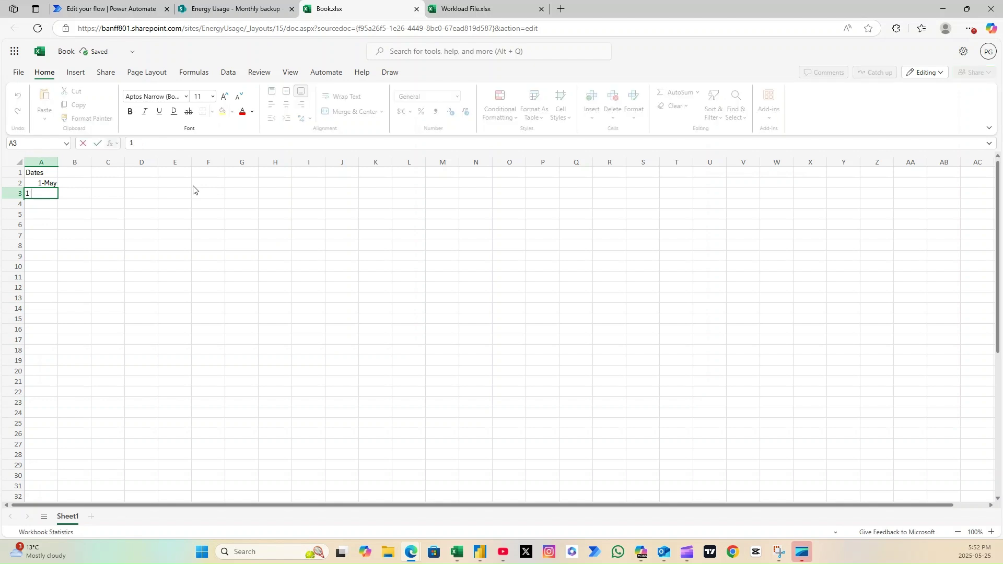
type("1-Jun")
key("Return")
left_click_drag(41, 183, 41, 193)
left_click_drag(58, 198, 58, 271)
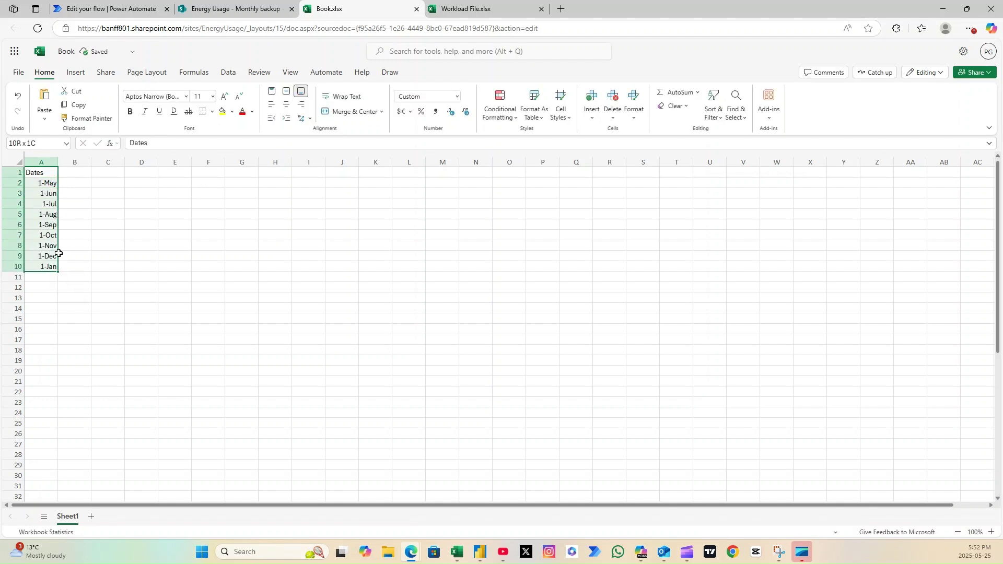
- Format A1:A10 as a table using a table style
left_click(533, 109)
left_click(537, 176)
left_click(541, 315)
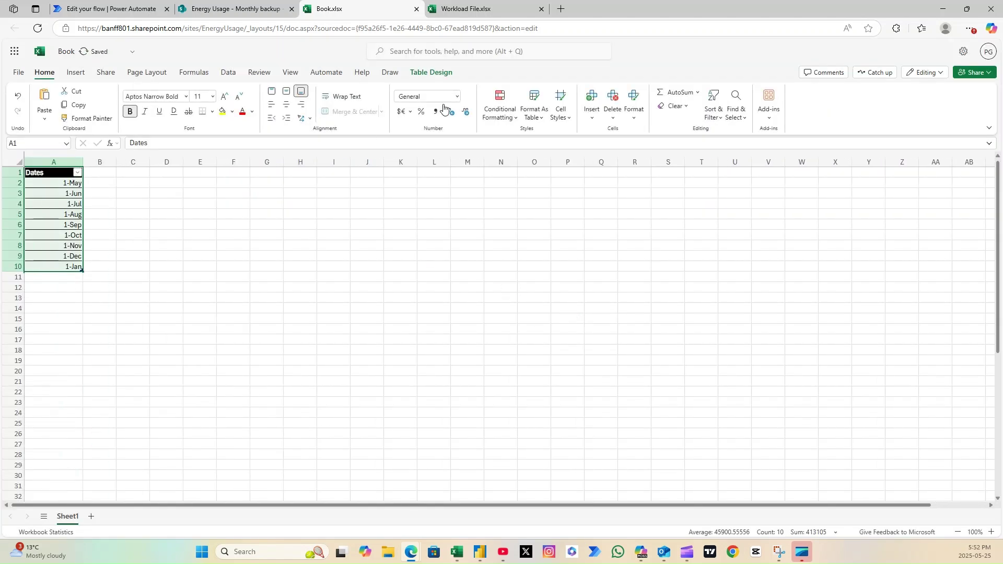
left_click(110, 9)
- Add a Compose action after Recurrence and rename it Run Date
left_click(497, 128)
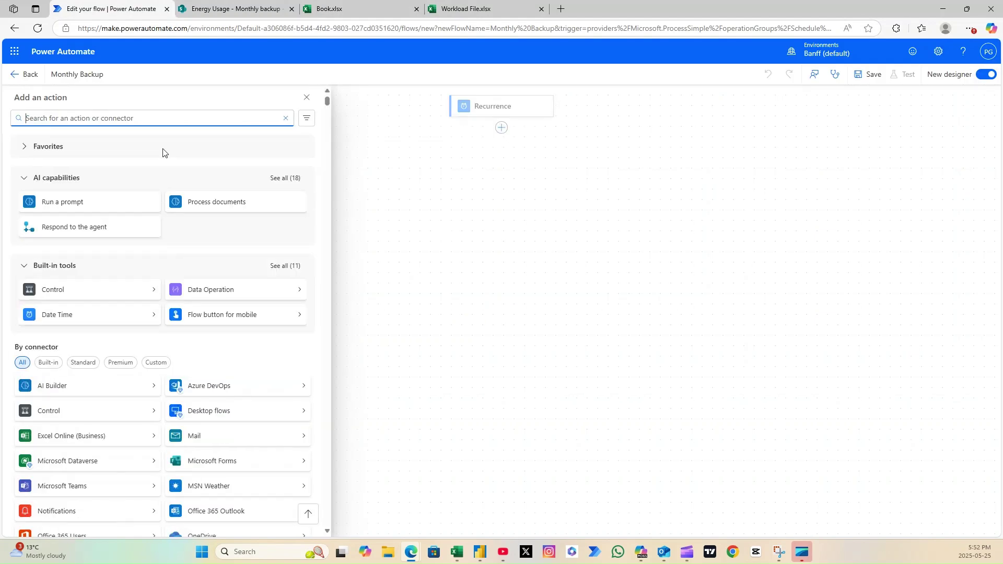
type("compose")
left_click(90, 190)
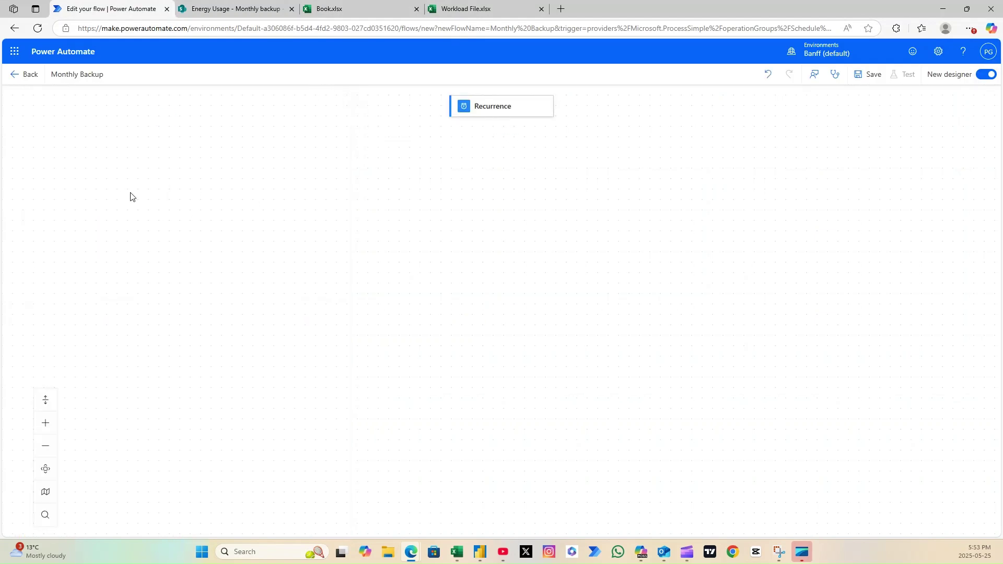
left_click(69, 103)
type("Run Date")
- Set Run Date's input to the expression formatDateTime(utcNow(),'yyyy-MM-dd')
left_click(313, 182)
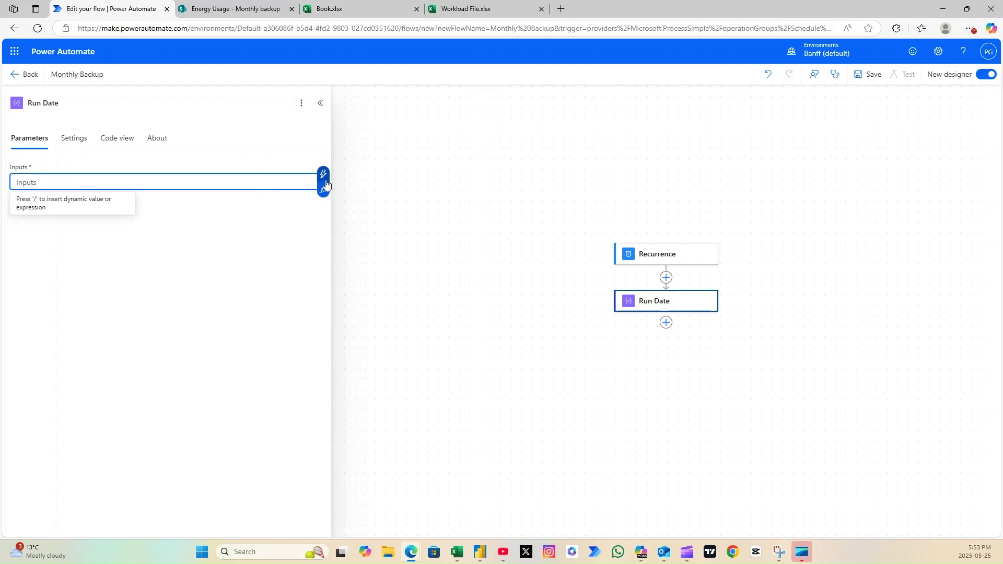
left_click(324, 188)
type("format")
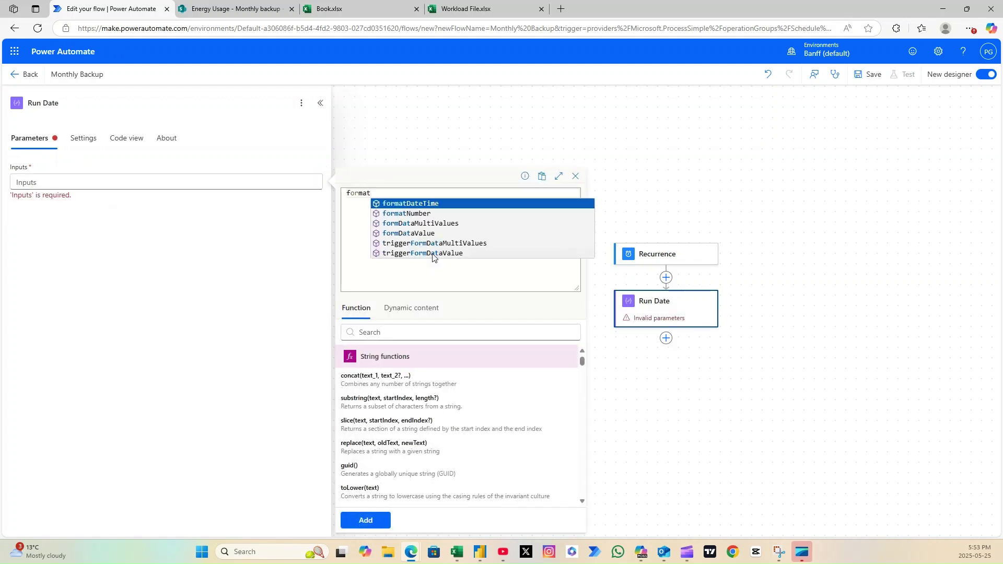
key("Tab")
type("(utcNow(),")
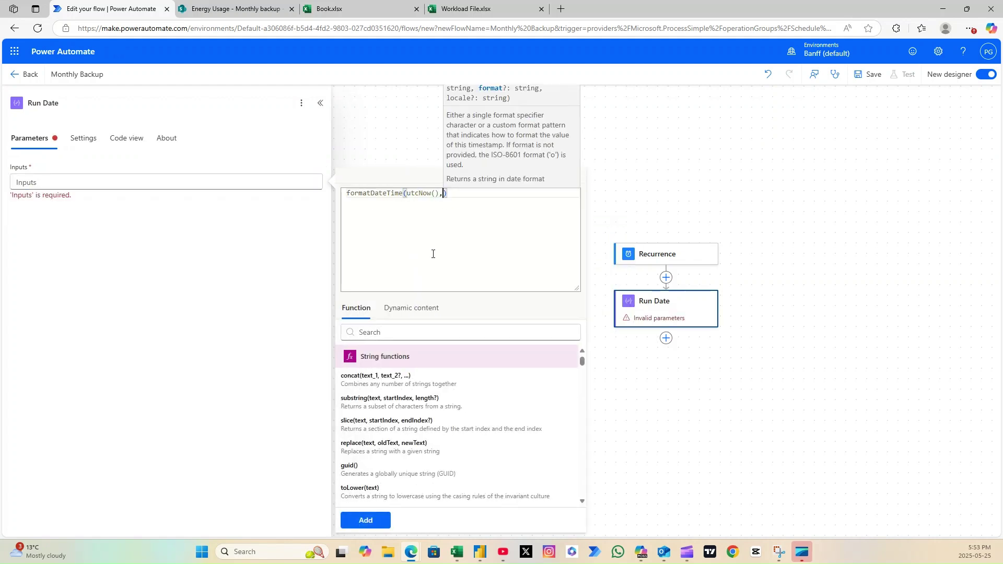
type("'yyyy-")
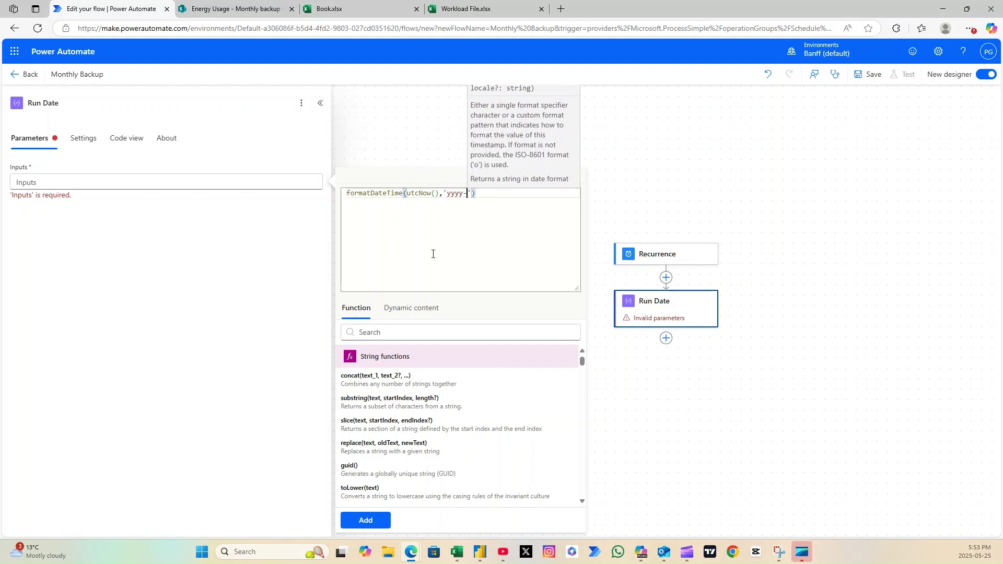
type("MM-dd")
left_click(368, 521)
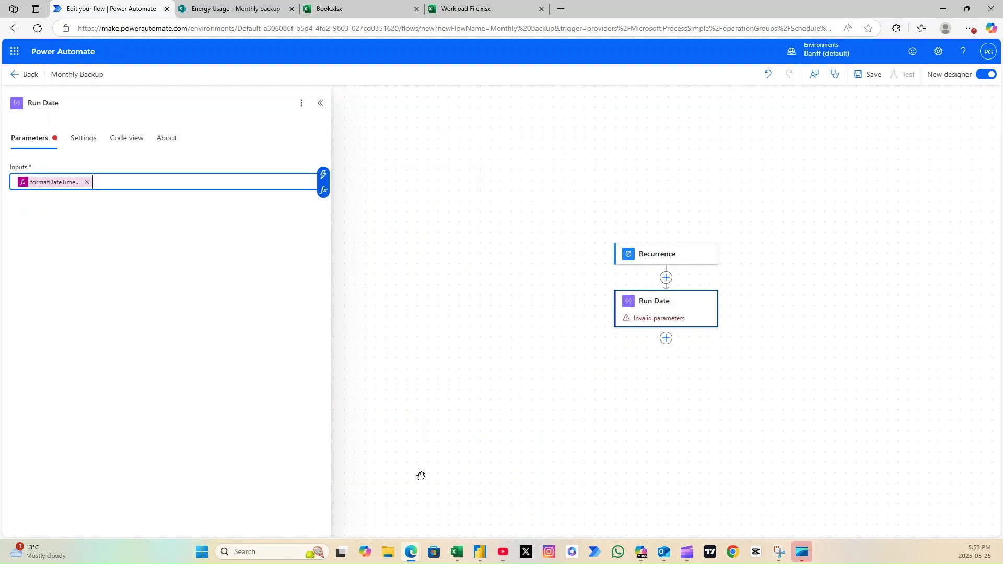
left_click(83, 191)
- Rename the Book workbook to Backup Dates
left_click(361, 8)
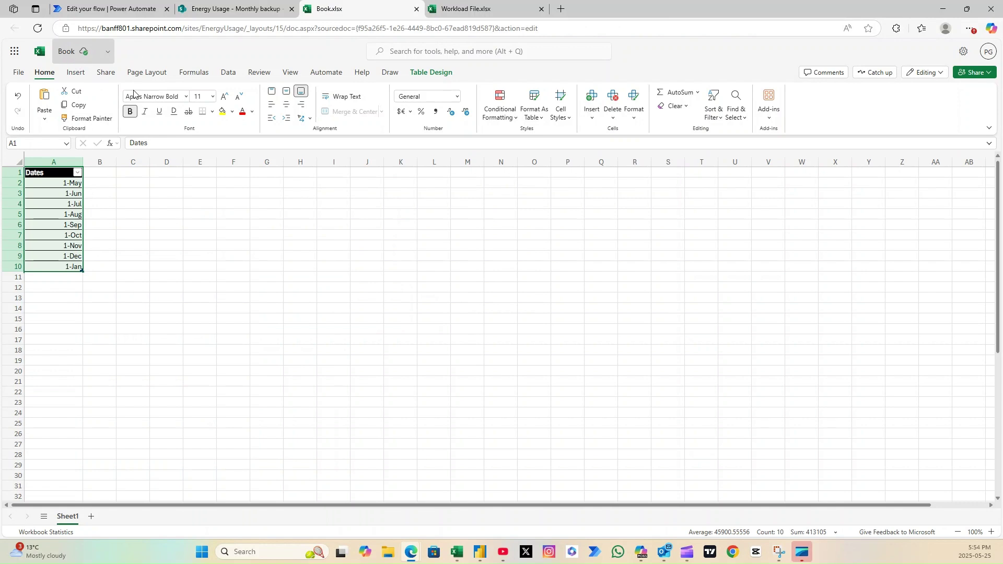
left_click(66, 52)
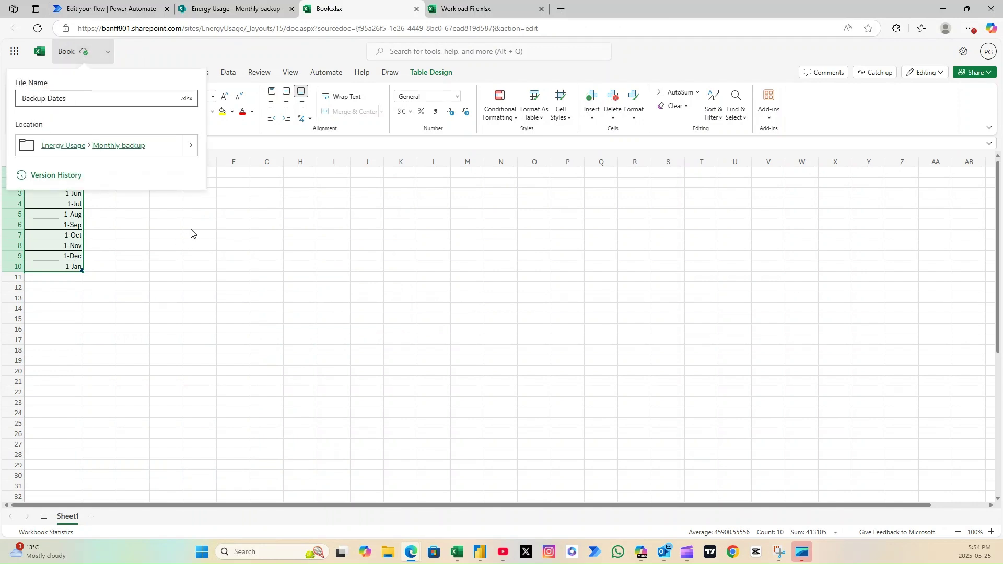
key("Return")
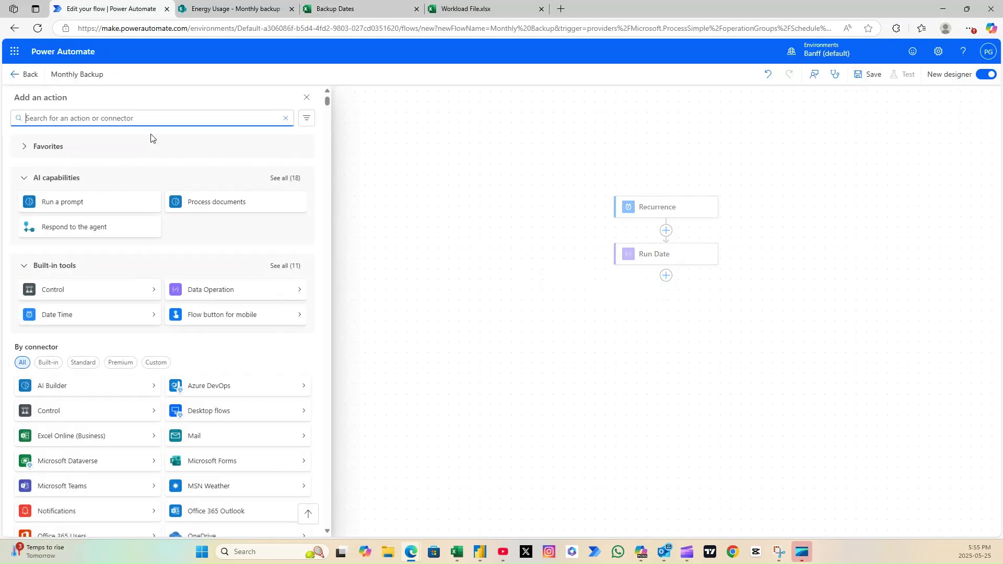
- Add a List rows present in a table action using the existing connection
type("list rows present")
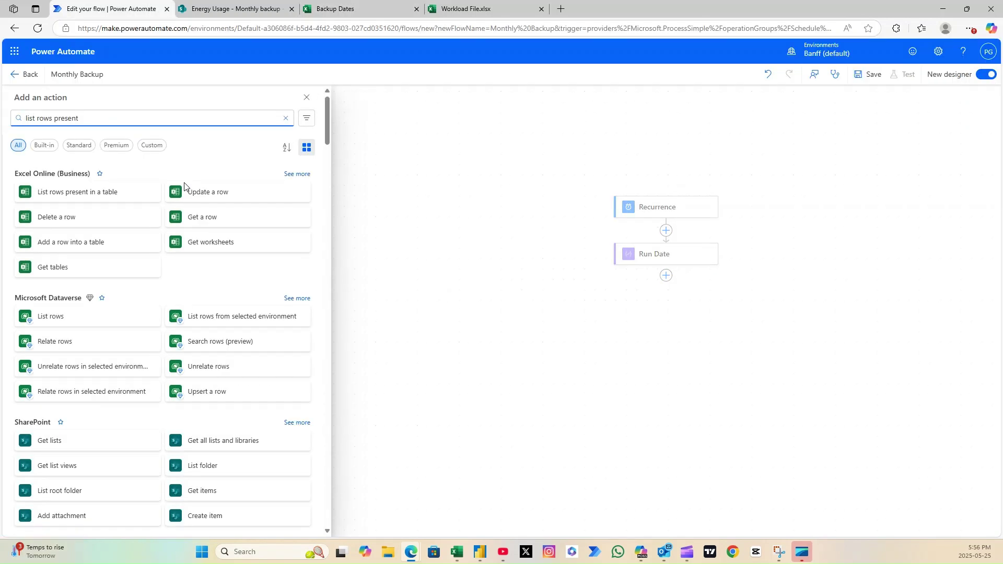
left_click(100, 193)
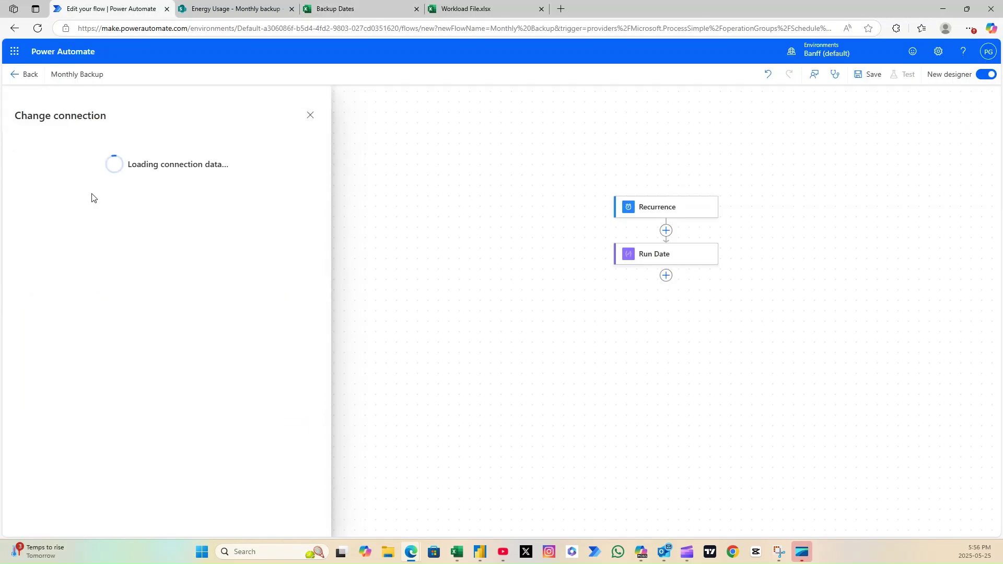
left_click(28, 216)
- Point it at Table1 of Backup Dates.xlsx in Energy Usage's Monthly backup library
left_click(307, 183)
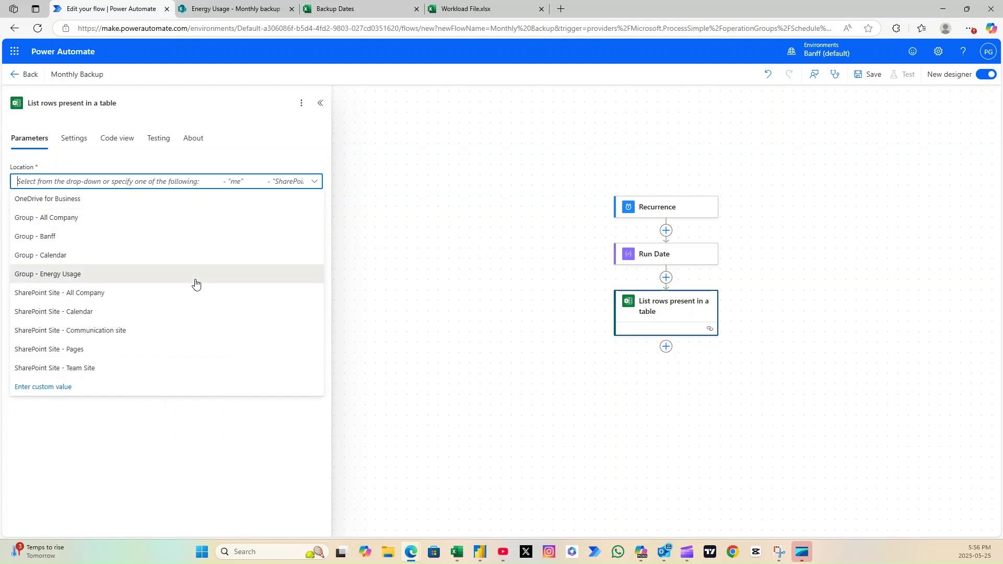
left_click(195, 274)
left_click(316, 213)
left_click(45, 246)
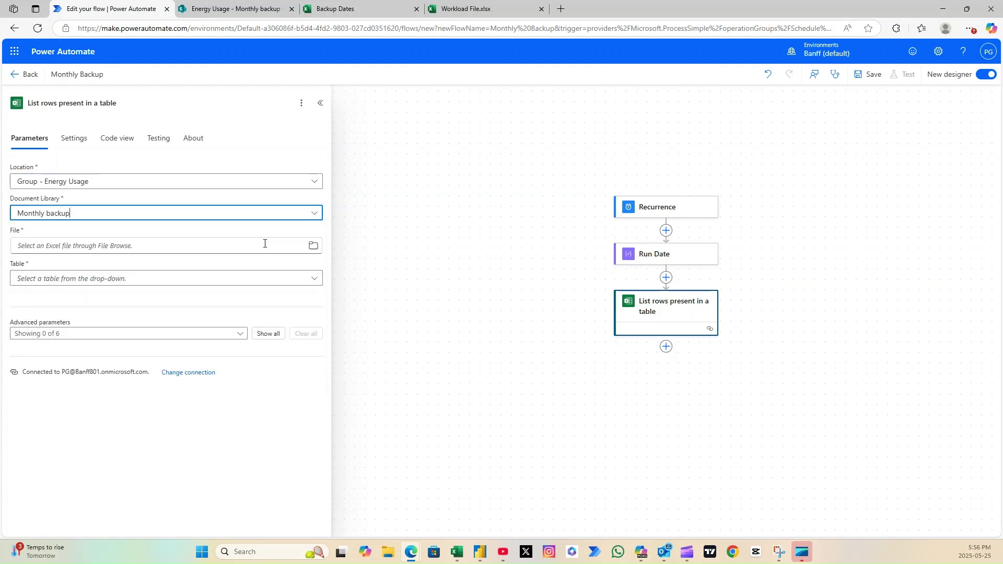
left_click(313, 245)
left_click(200, 271)
left_click(311, 278)
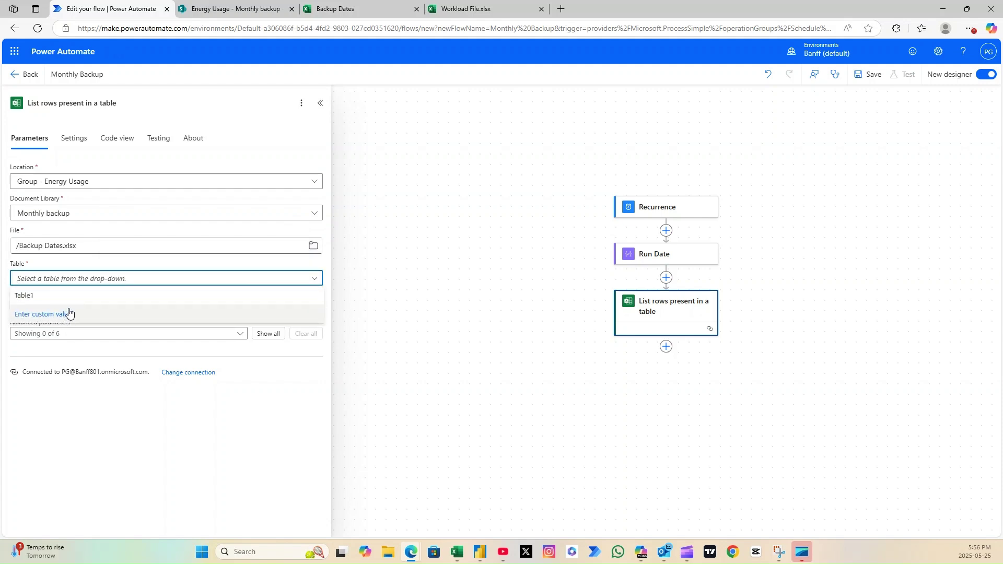
left_click(131, 295)
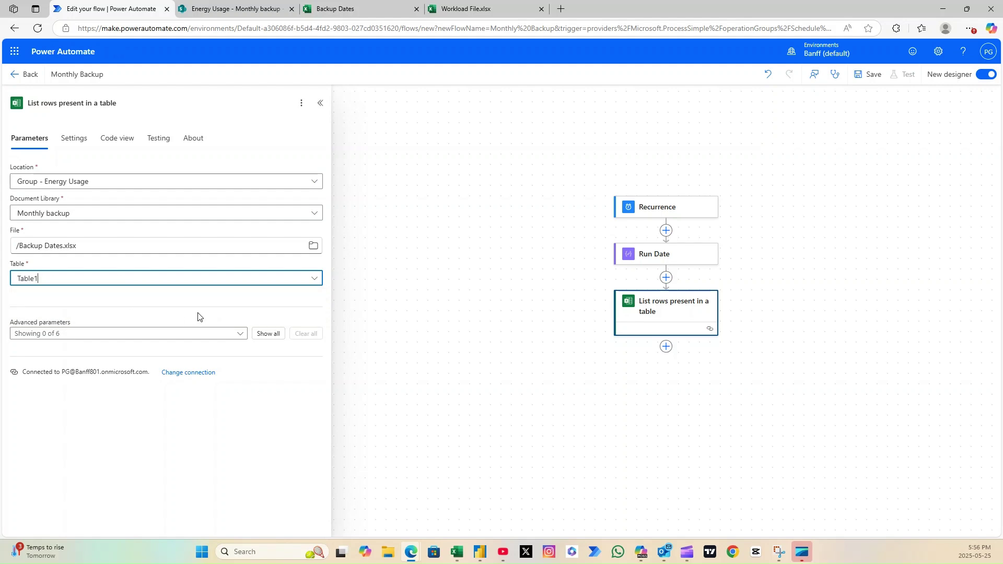
left_click(666, 347)
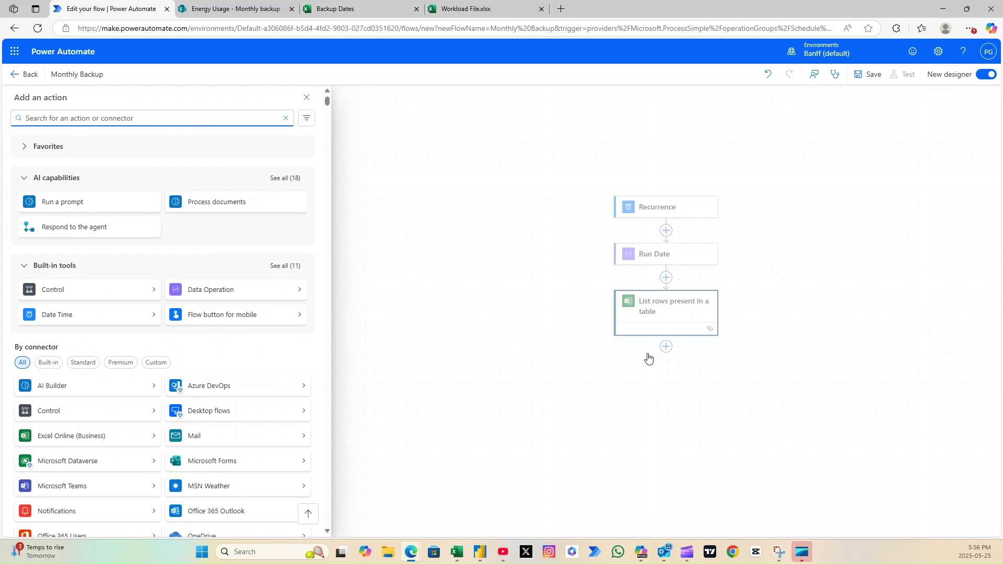
- Add a Compose action inside the For each loop
type("compose")
left_click(107, 193)
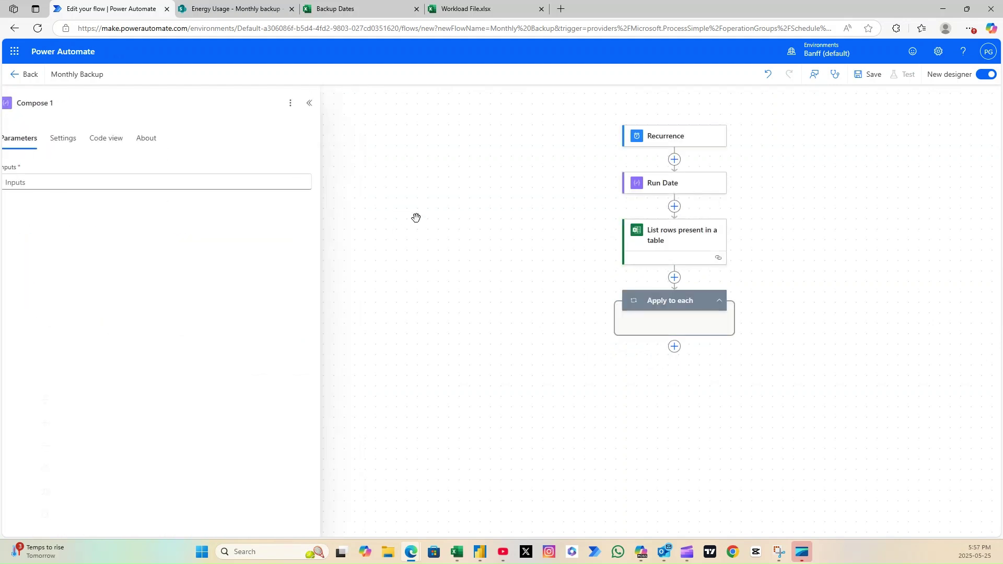
left_click(149, 180)
left_click(334, 193)
- Set its input to addDays('1990-01-01',sub(int(items('For_each')?['Dates']),2),'yyyy-MM-dd')
type("addday")
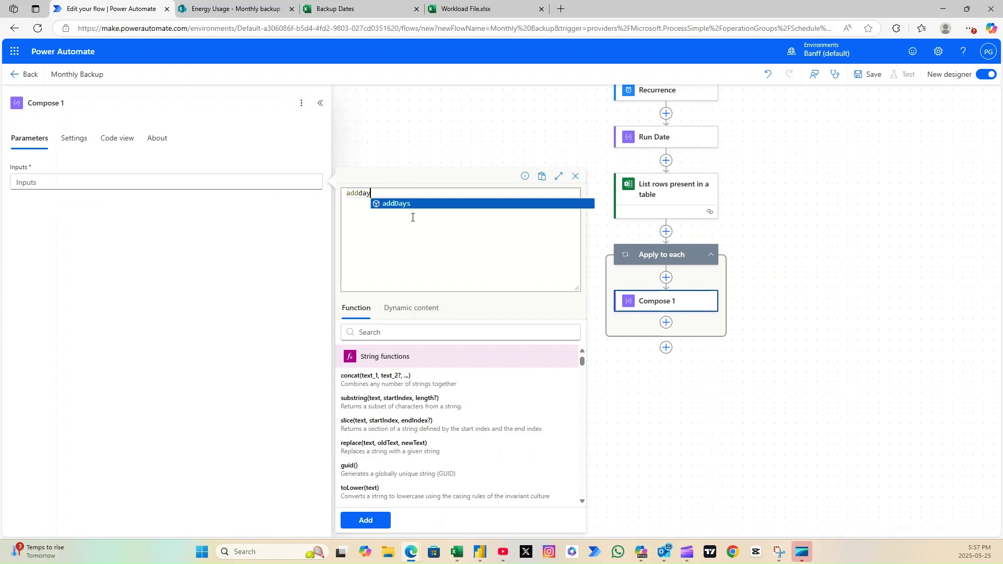
key("Return")
type("'1990-01-01'")
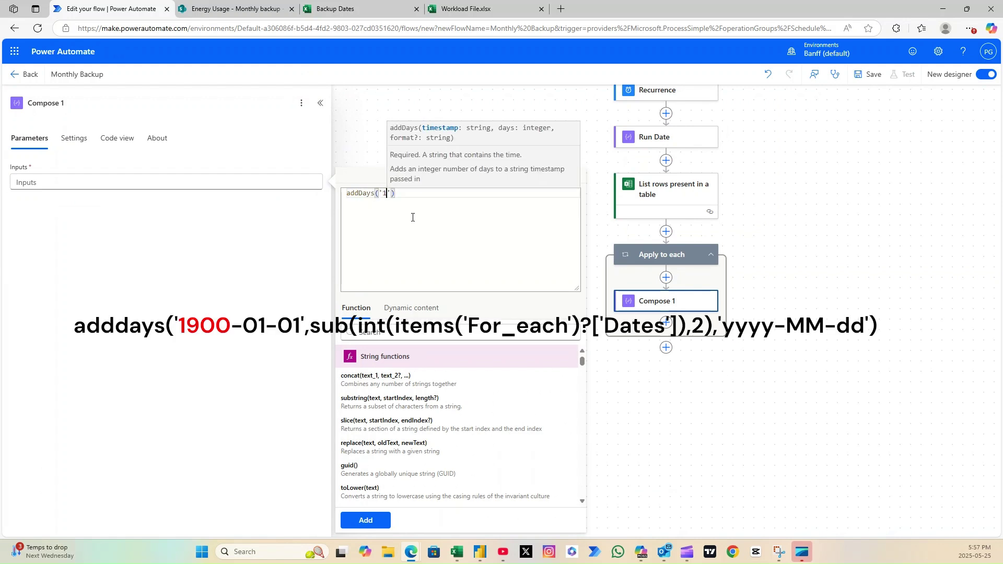
type(",sub(int(item(")
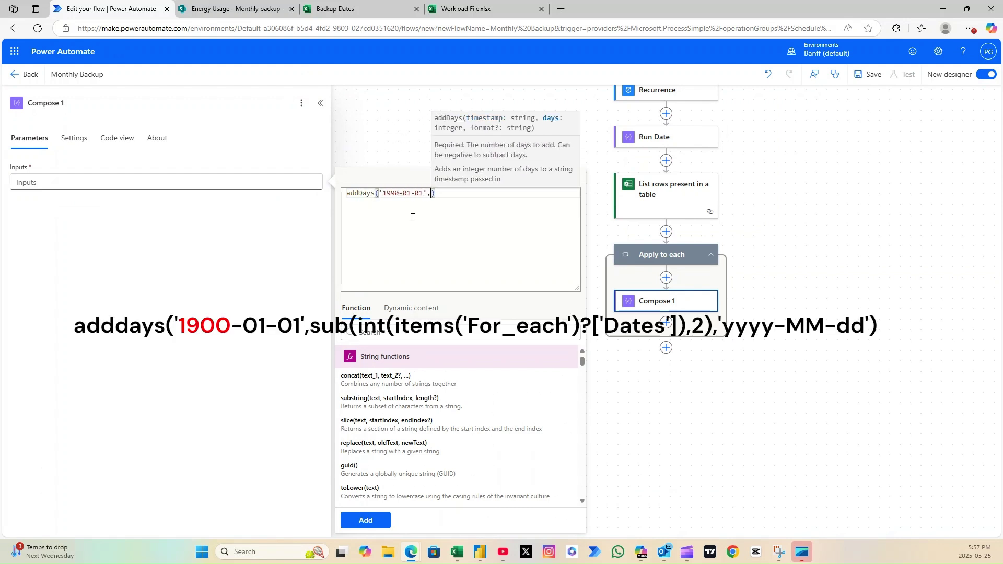
type(")")
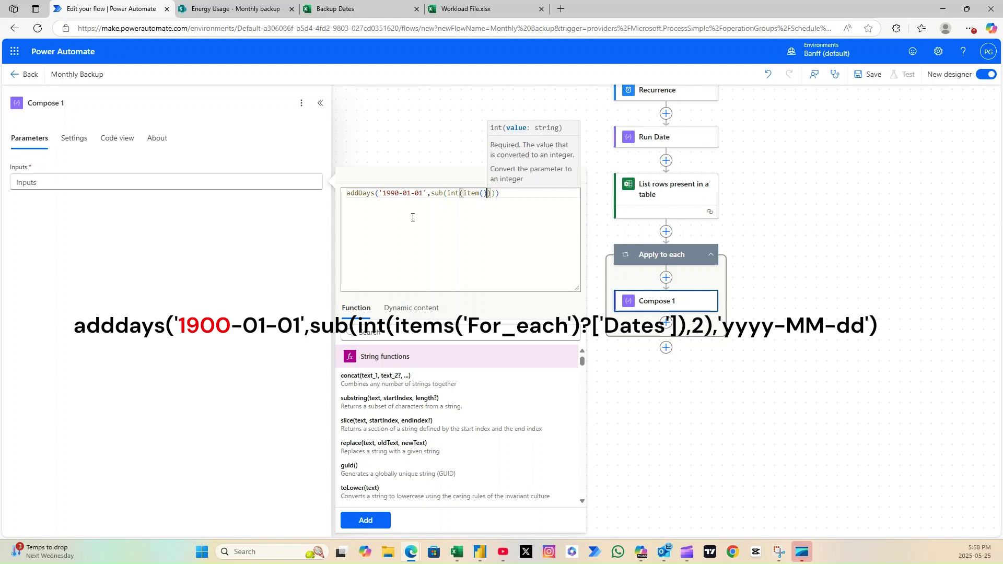
key("BackSpace")
key("BackSpace")
key("BackSpace")
key("BackSpace")
key("BackSpace")
key("BackSpace")
left_click(411, 307)
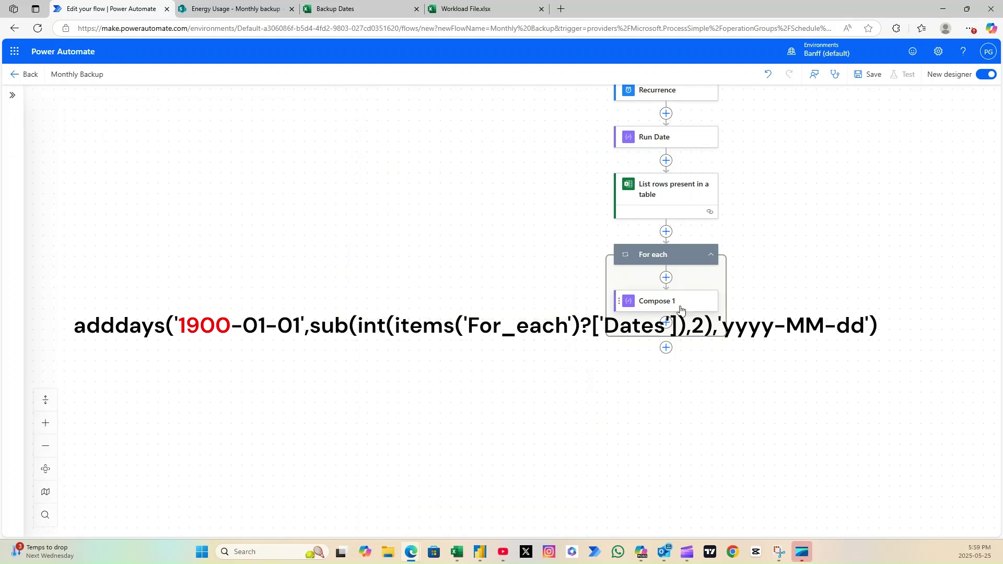
left_click(671, 301)
left_click(72, 180)
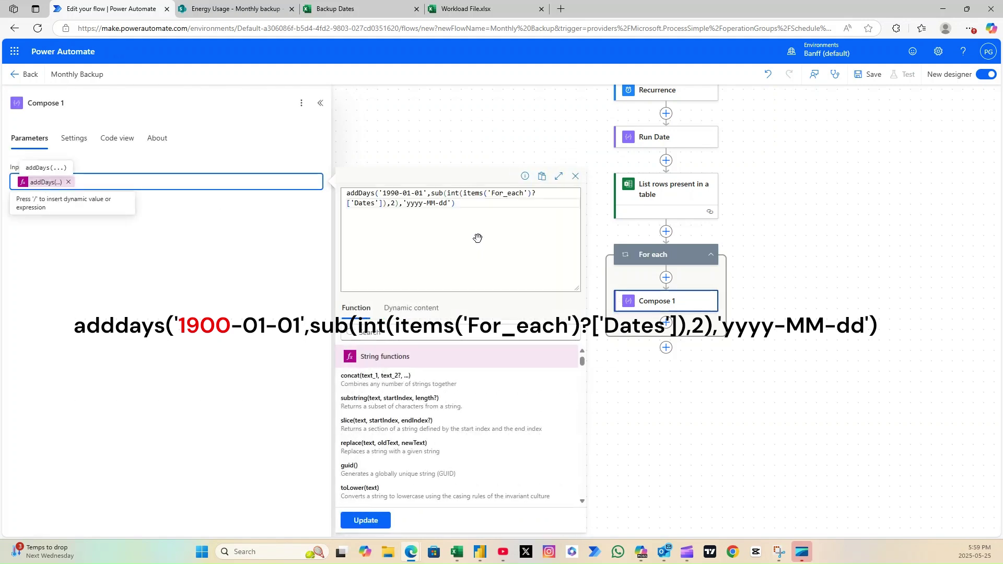
triple_click(370, 202)
left_click(667, 325)
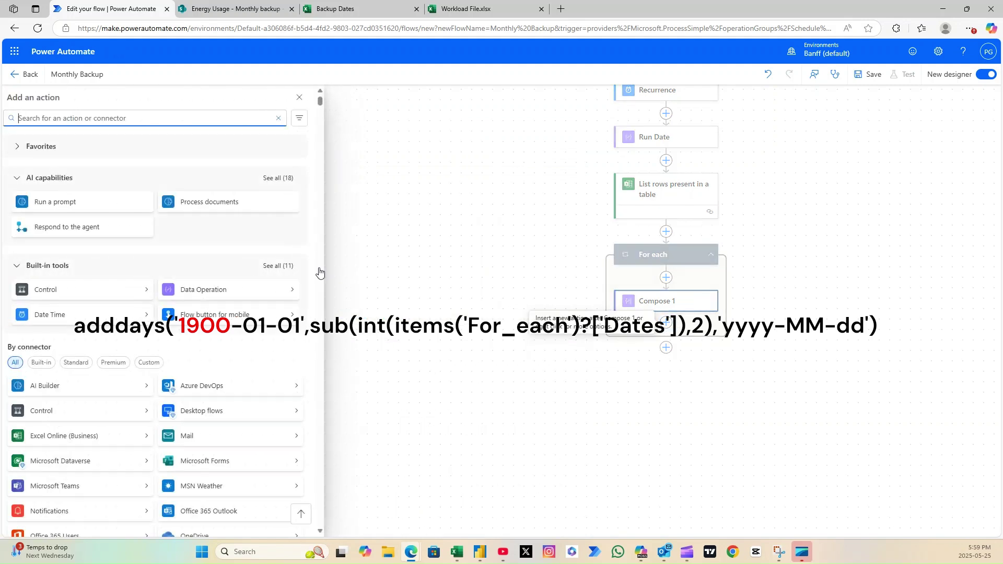
- Add a Condition testing whether Compose 1 Outputs is equal to Run Date Outputs
type("condition")
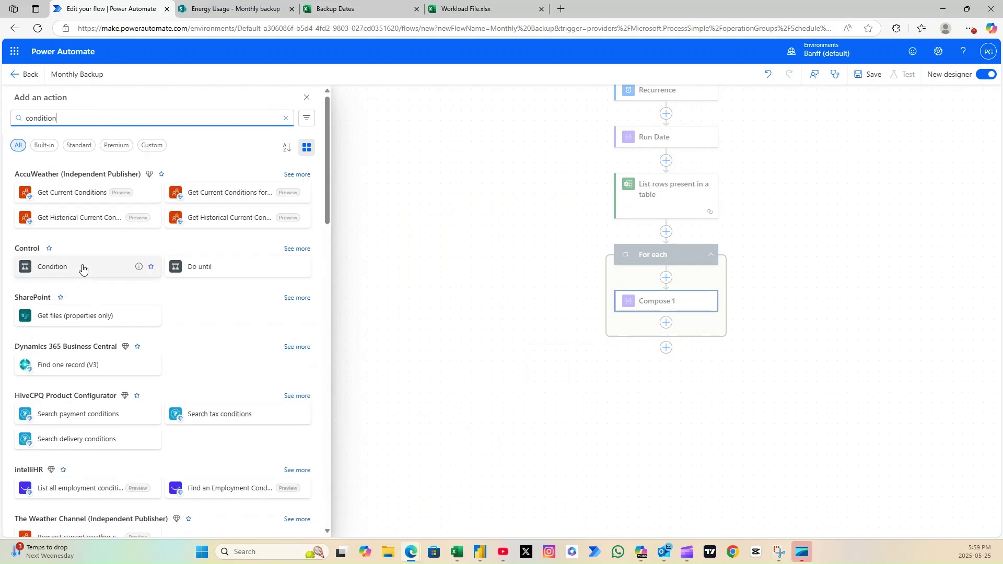
left_click(82, 266)
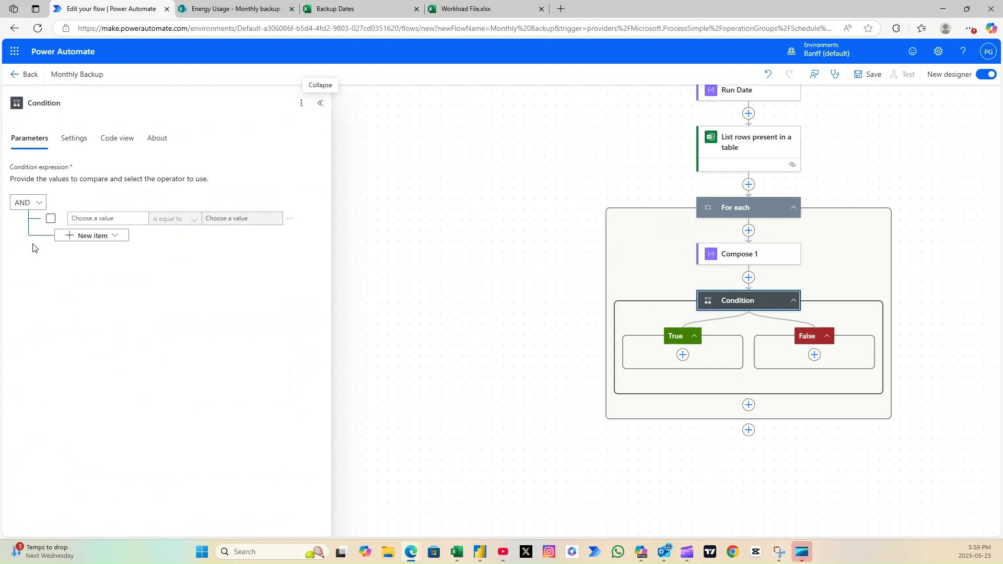
left_click(79, 218)
left_click(58, 211)
left_click(277, 245)
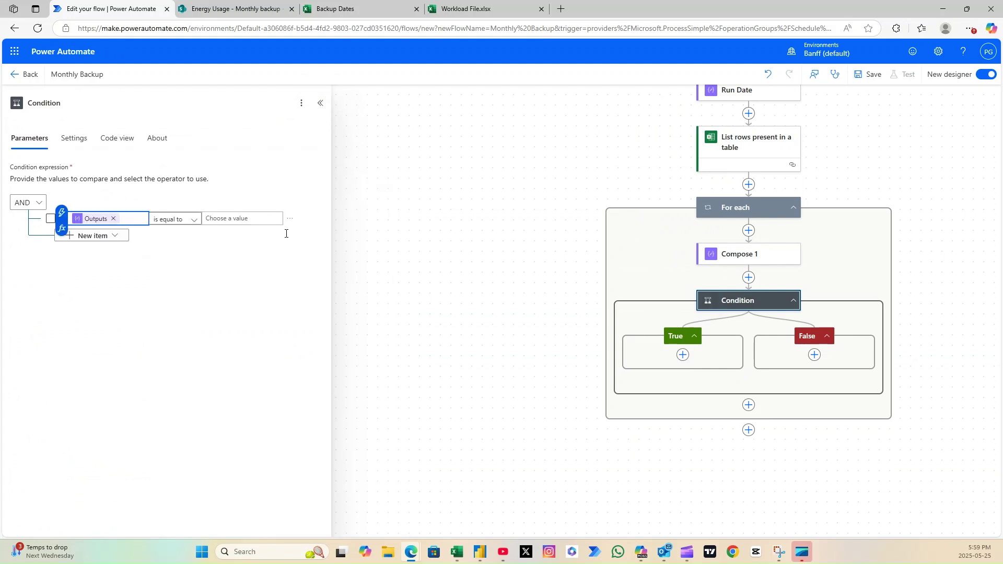
left_click(219, 218)
left_click(195, 212)
left_click(344, 402)
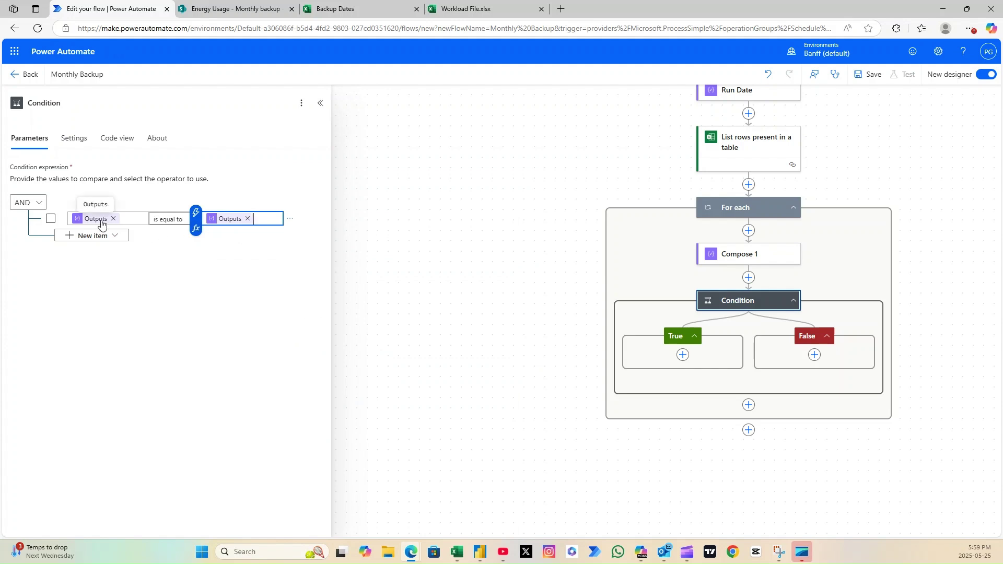
- Add a SharePoint Get file content step for /Workload File/Workload File.xlsx on the Energy Usage site
left_click(683, 355)
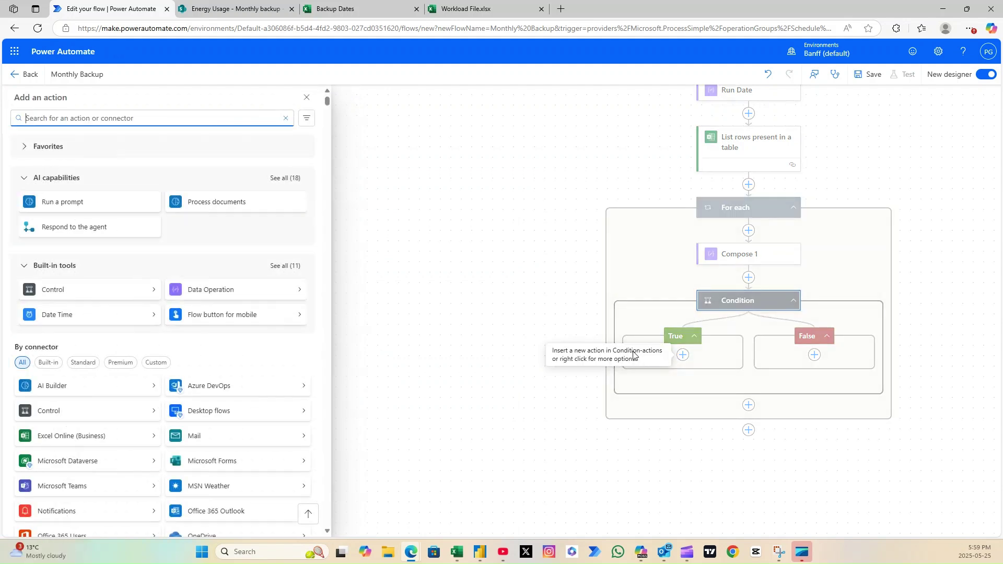
type("get c")
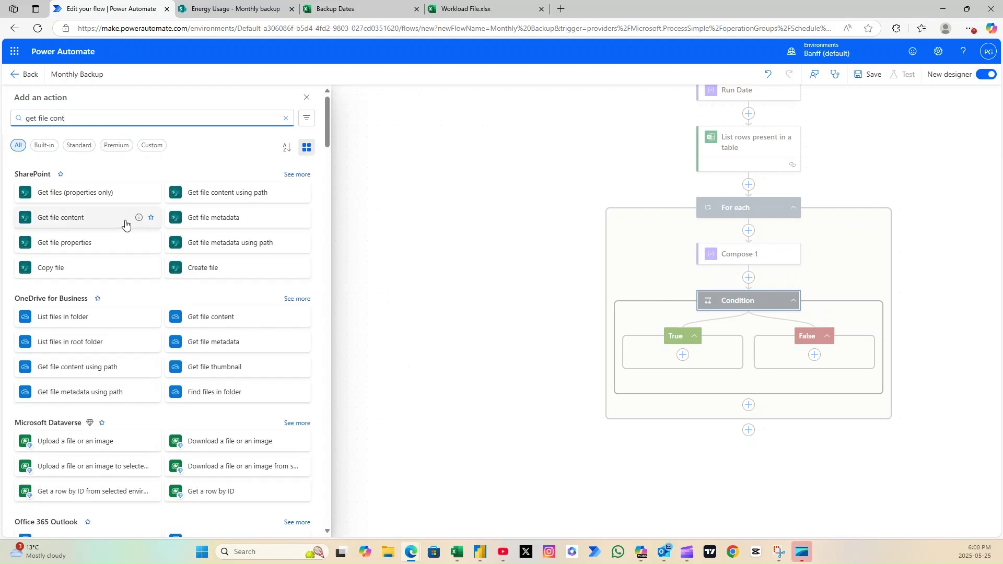
left_click(131, 219)
left_click(115, 236)
left_click(314, 214)
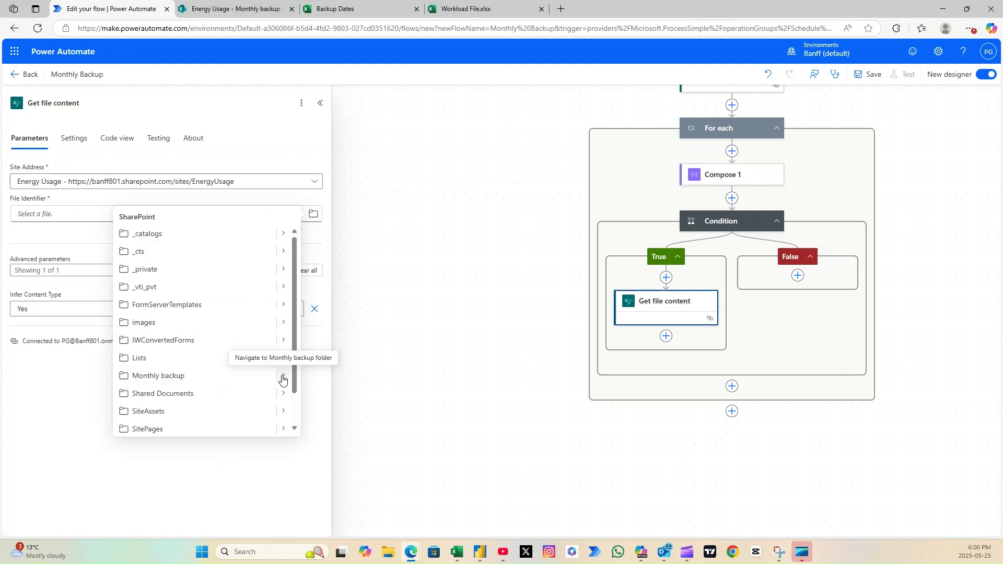
scroll(257, 349, "down", 1)
left_click(283, 426)
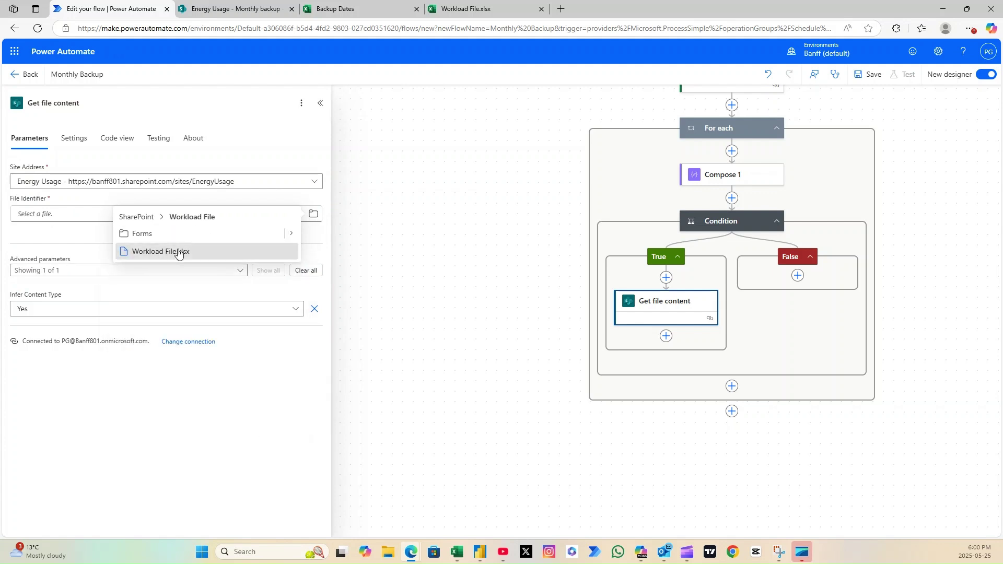
left_click(172, 252)
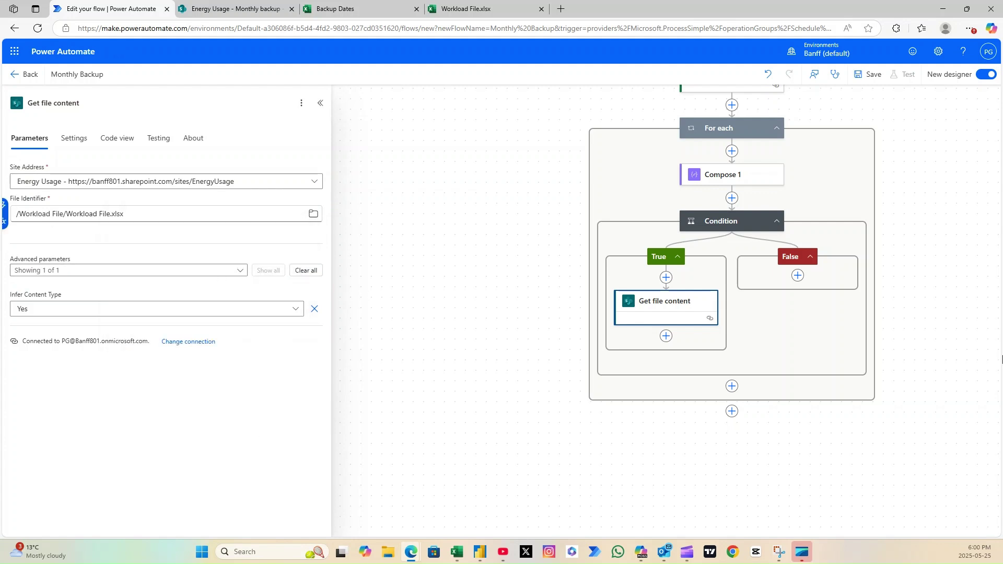
left_click(666, 336)
- Add Compose 2 with the expression concat(utcNow('MM-dd-yyyy'),' ','Workload') as its input
type("compose")
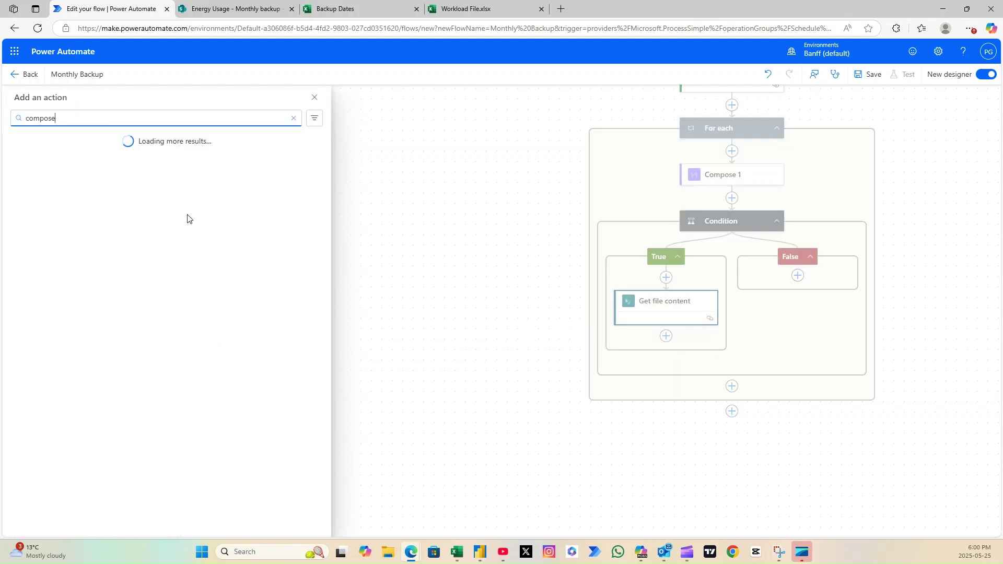
left_click(56, 199)
left_click(308, 182)
left_click(321, 192)
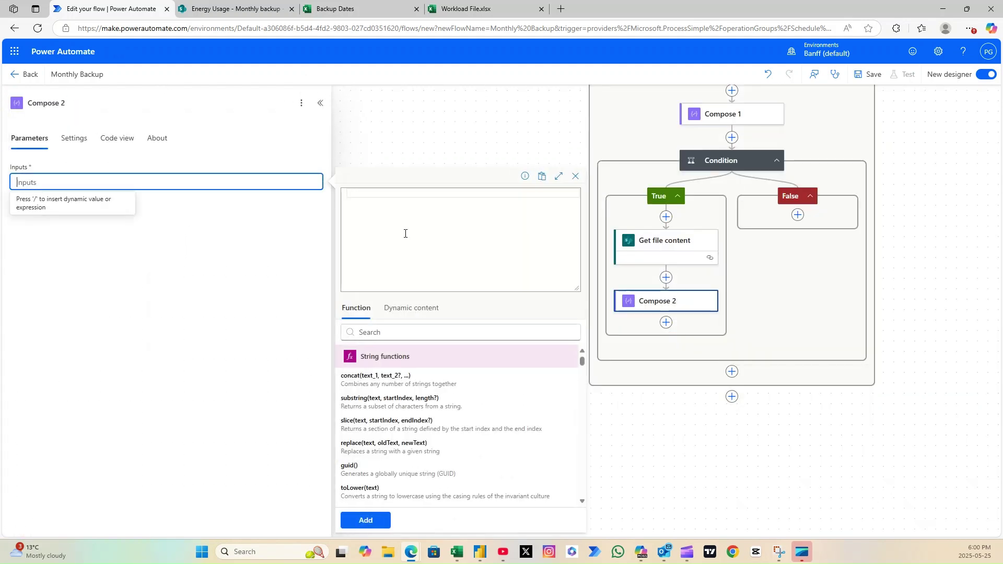
type("concat(utcNow()")
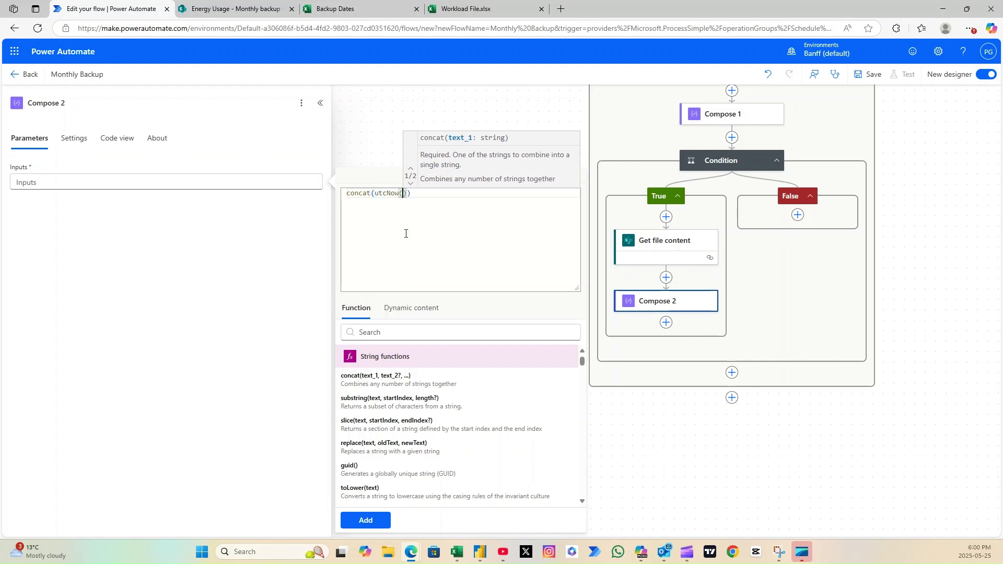
key("Left")
type("'MM-dd-yyyy")
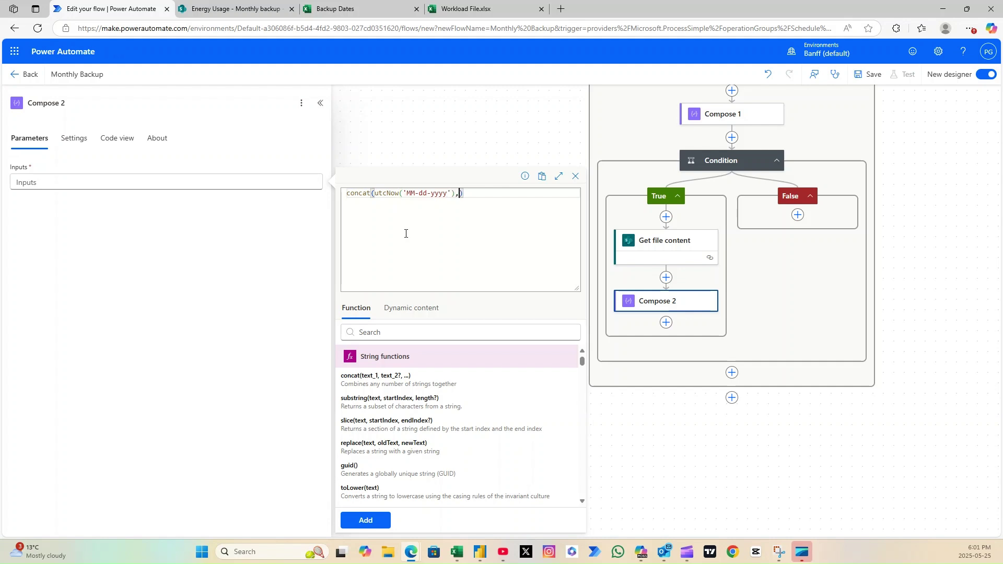
type("'),' ',")
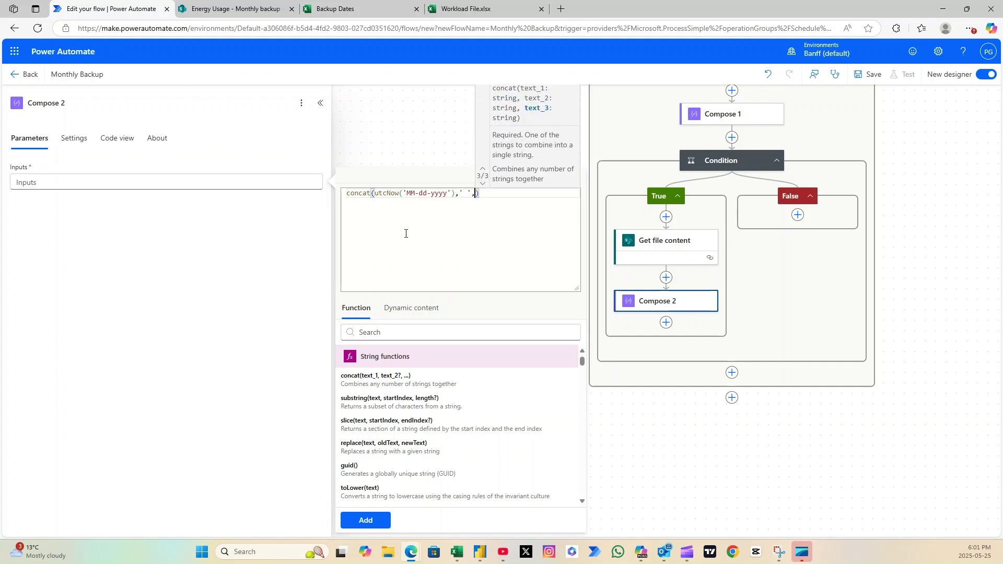
type("'Workload'")
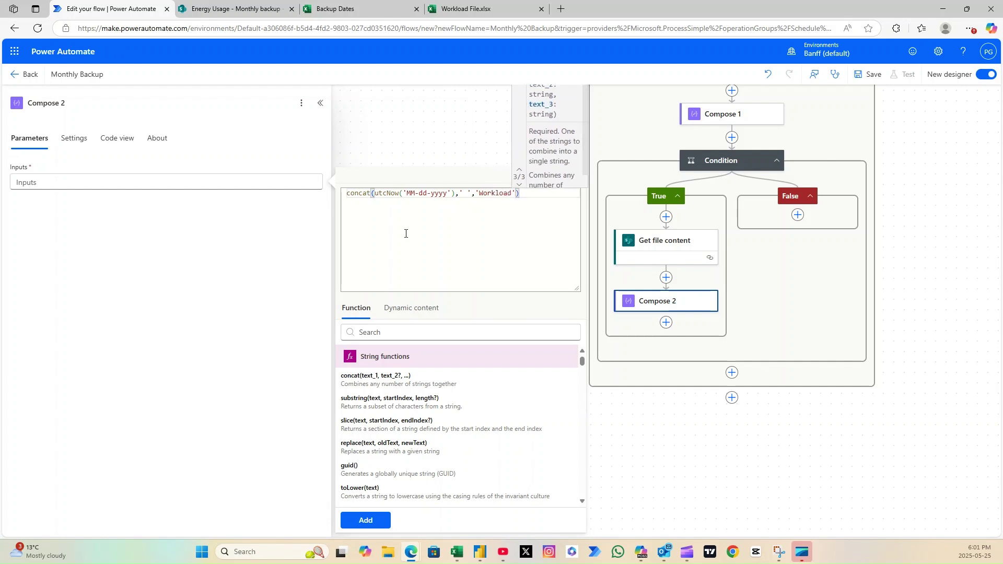
left_click(366, 520)
- Add a SharePoint Create file step targeting the Energy Usage site's /Monthly backup folder
left_click(666, 322)
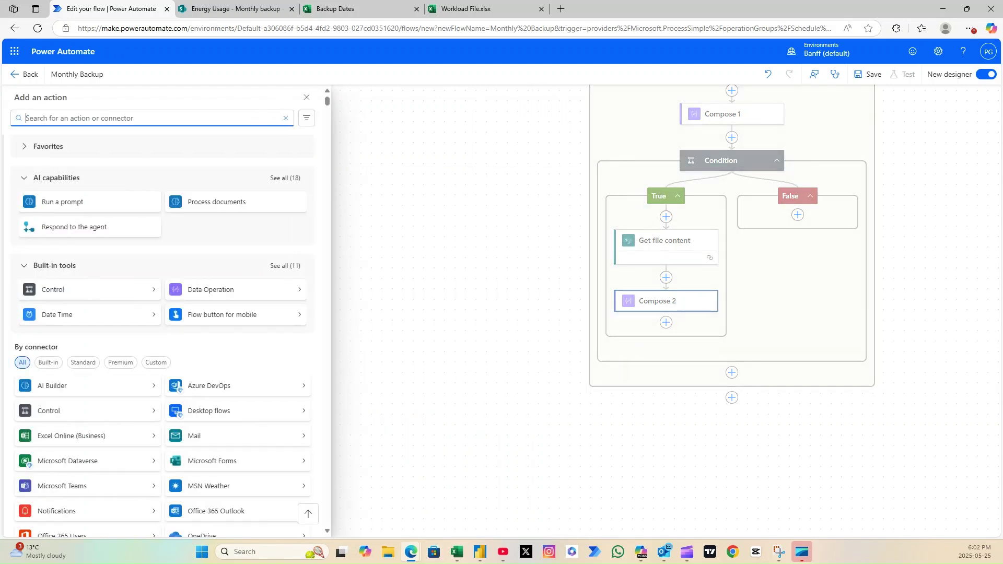
type("create file")
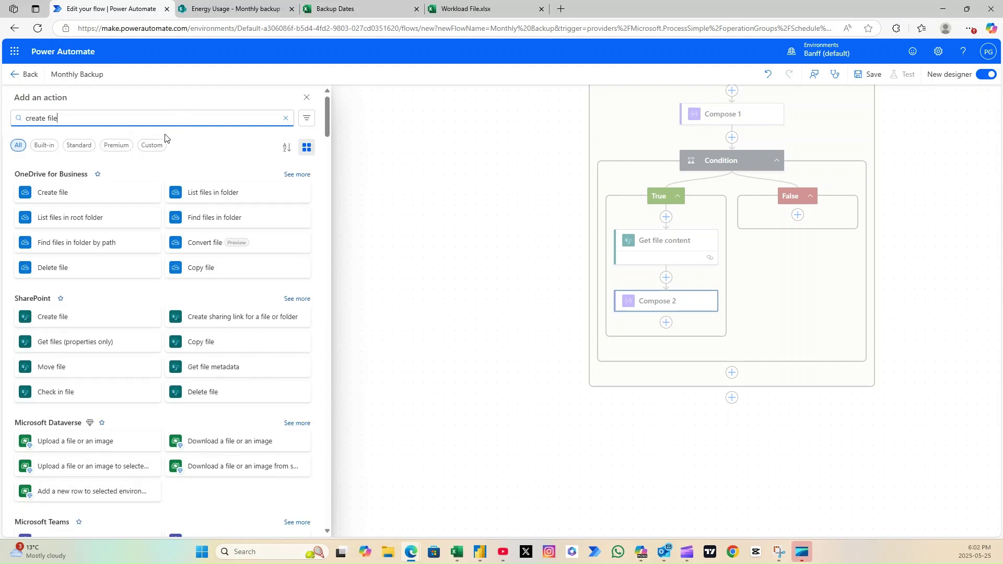
left_click(152, 318)
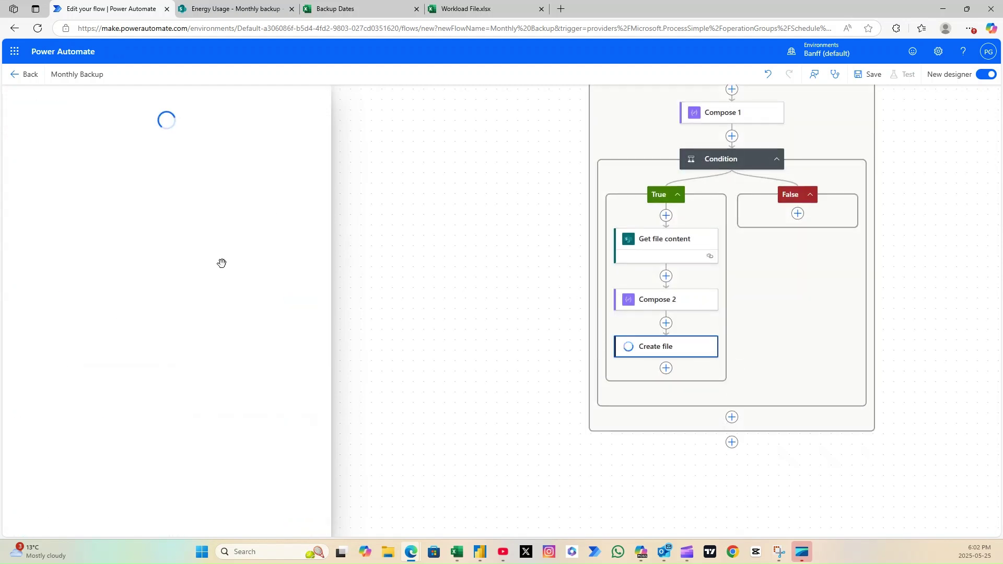
left_click(303, 182)
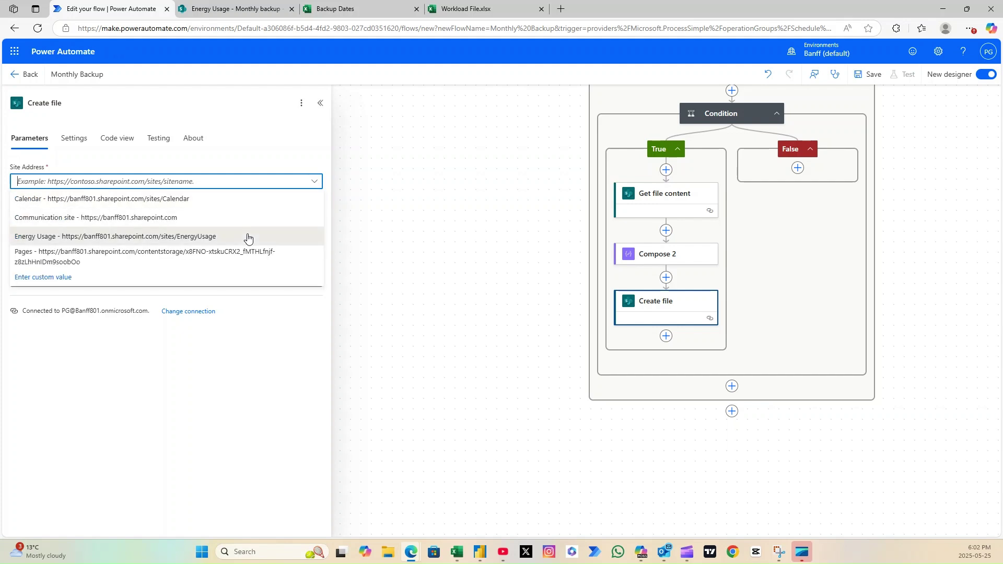
left_click(246, 234)
left_click(313, 214)
left_click(273, 376)
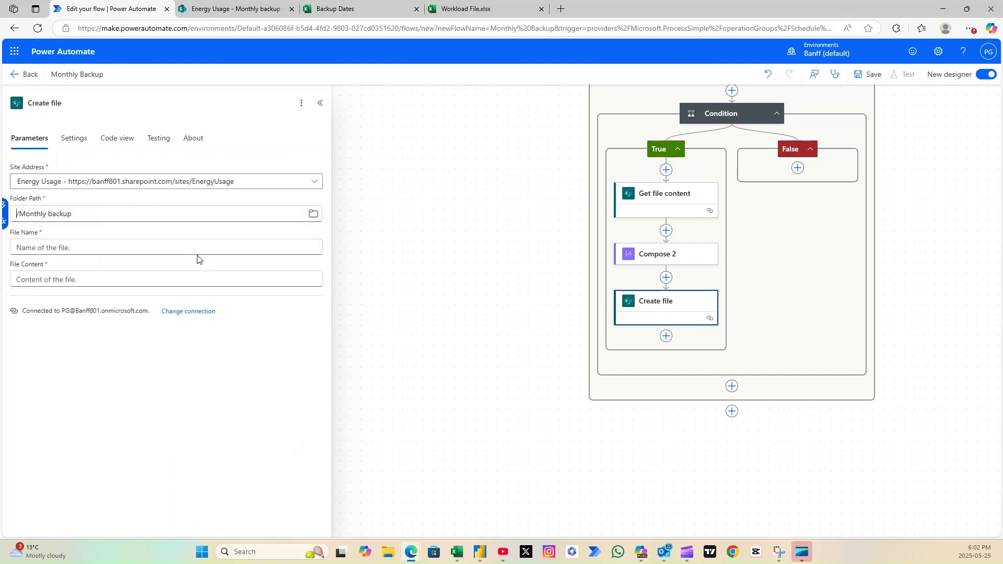
- Set File Name to Compose 2 Outputs and File Content to File Content, then run the flow
left_click(204, 247)
left_click(325, 244)
left_click(371, 219)
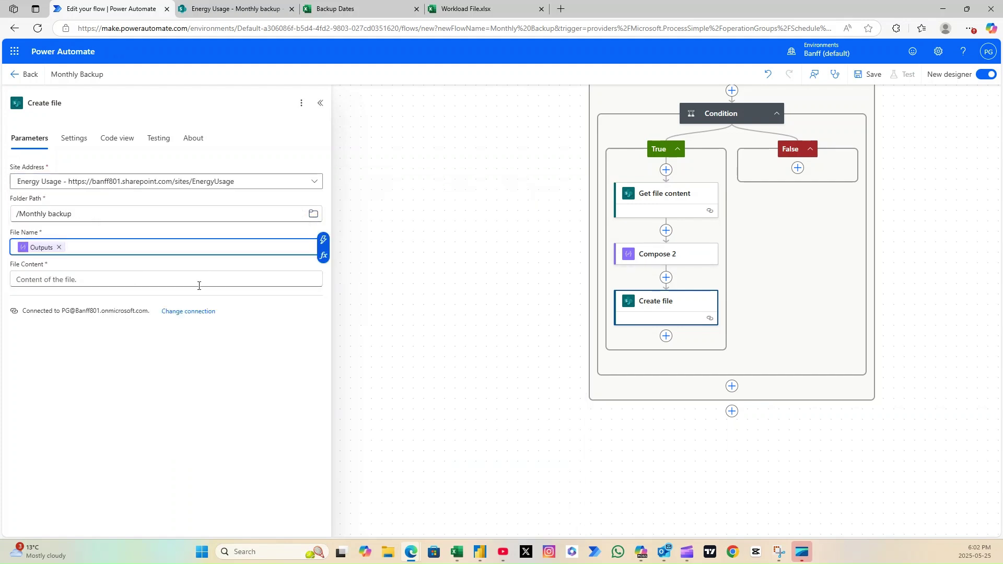
left_click(320, 279)
left_click(323, 279)
left_click(486, 287)
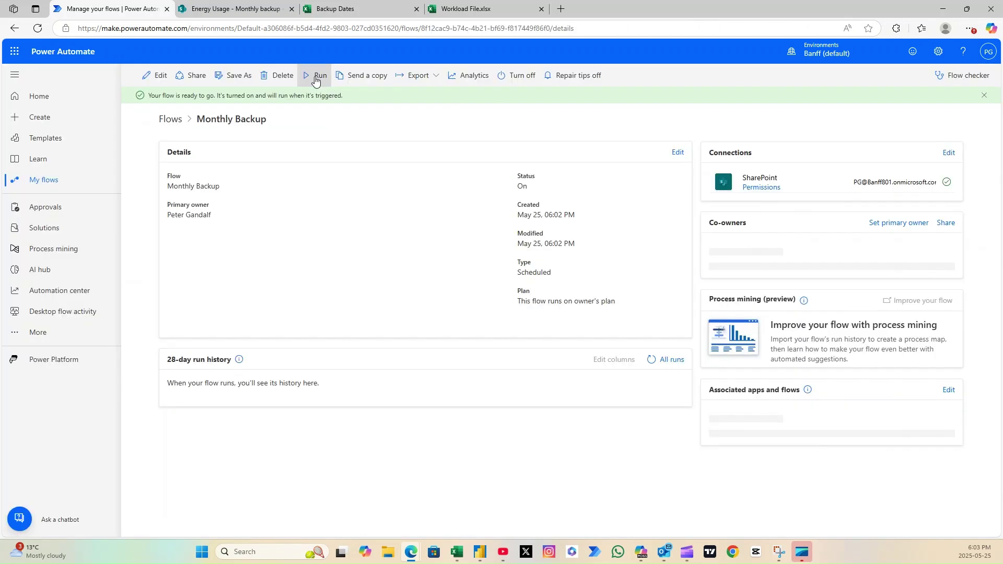
left_click(316, 76)
- Run the flow, then inspect the latest run's steps to find the Condition evaluated false
left_click(852, 519)
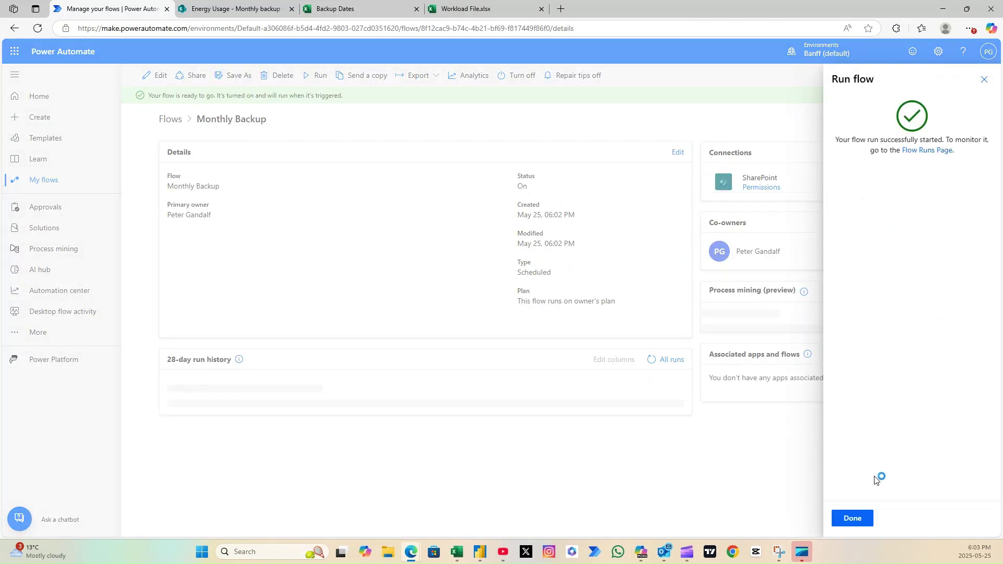
left_click(851, 522)
left_click(257, 418)
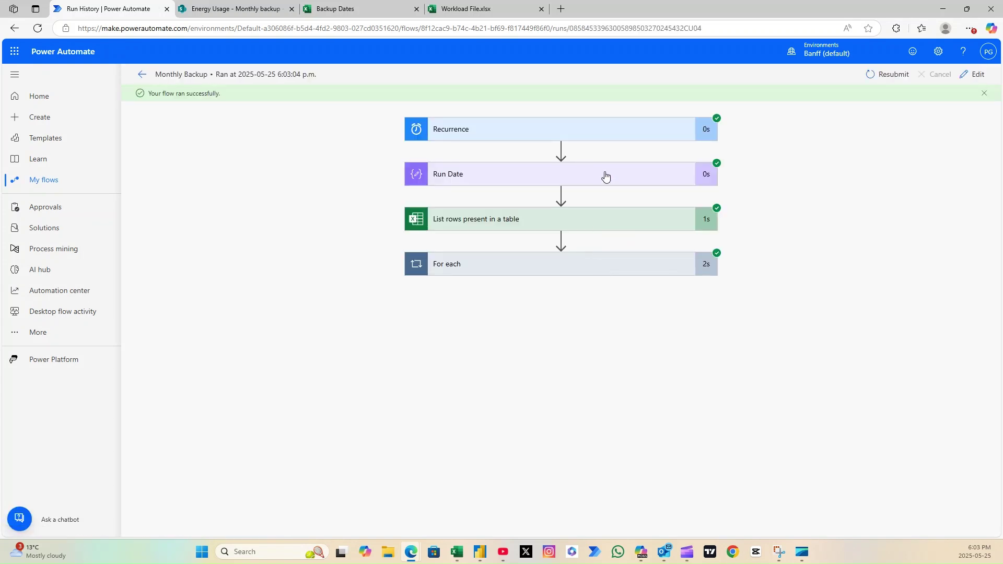
left_click(605, 177)
left_click(591, 398)
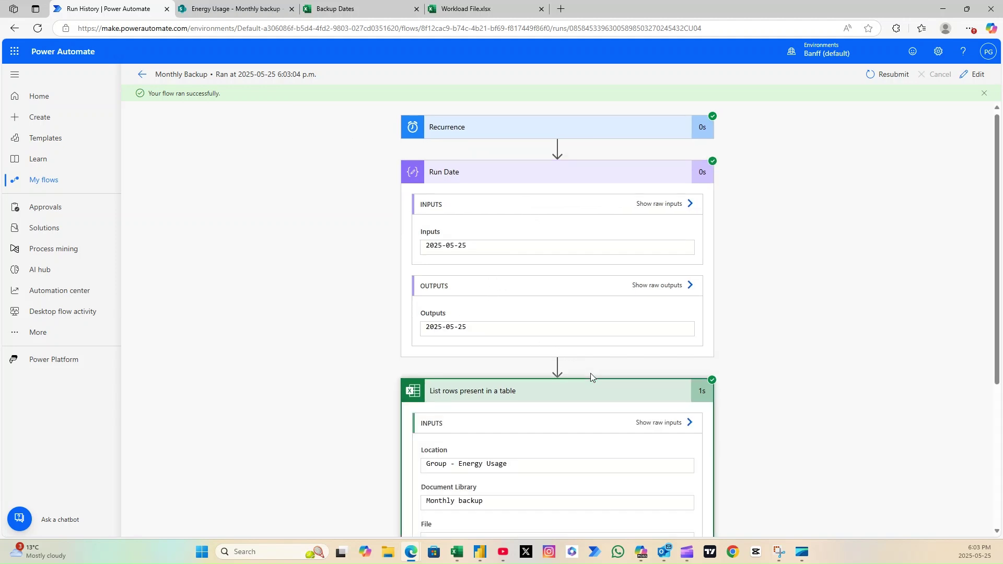
scroll(481, 218, "down", 4)
left_click(594, 490)
scroll(621, 429, "down", 2)
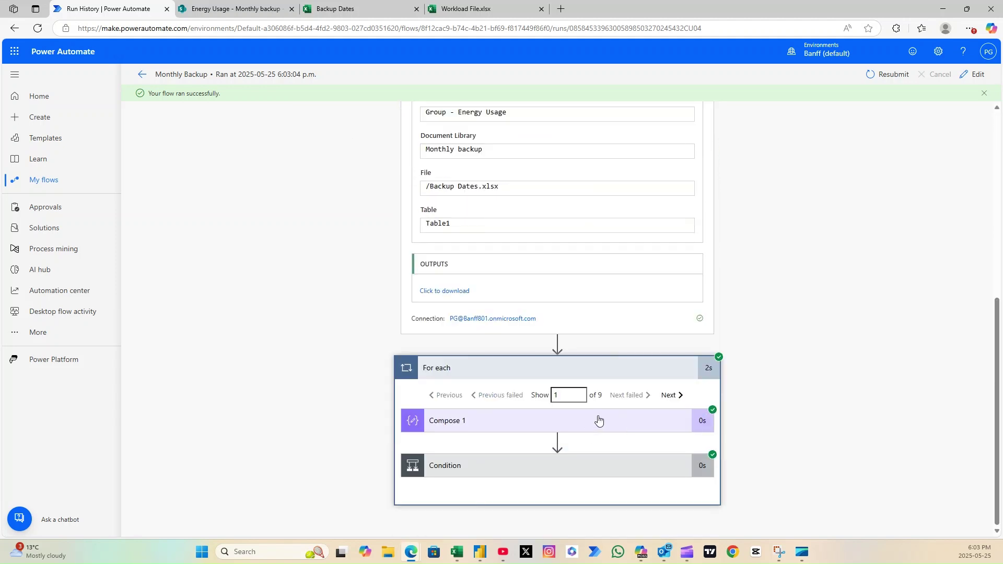
left_click(606, 467)
scroll(619, 450, "down", 5)
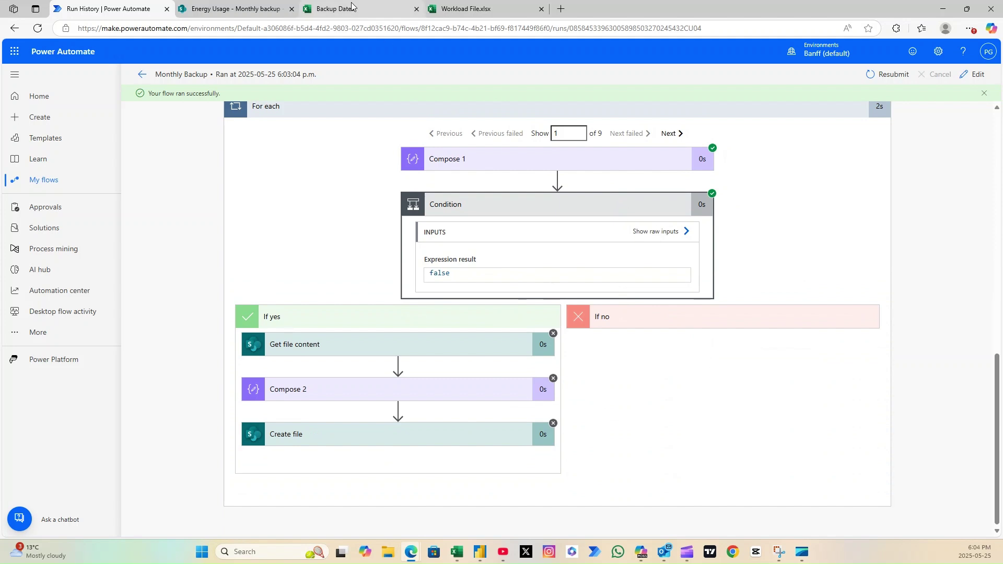
- Enter 25-May-25 in cell A2 of Backup Dates, then start another flow run
left_click(352, 7)
key("Down")
type("25")
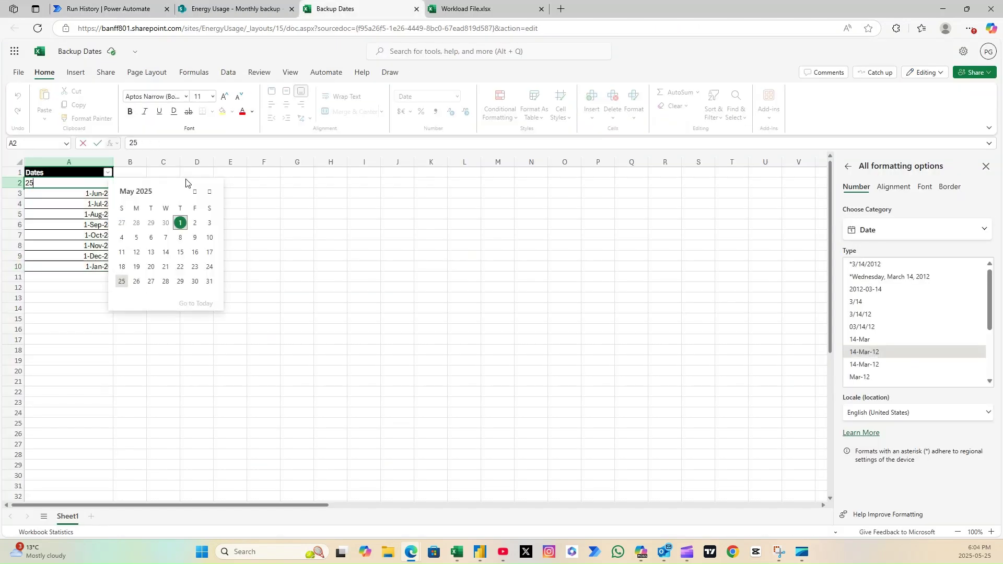
key("Return")
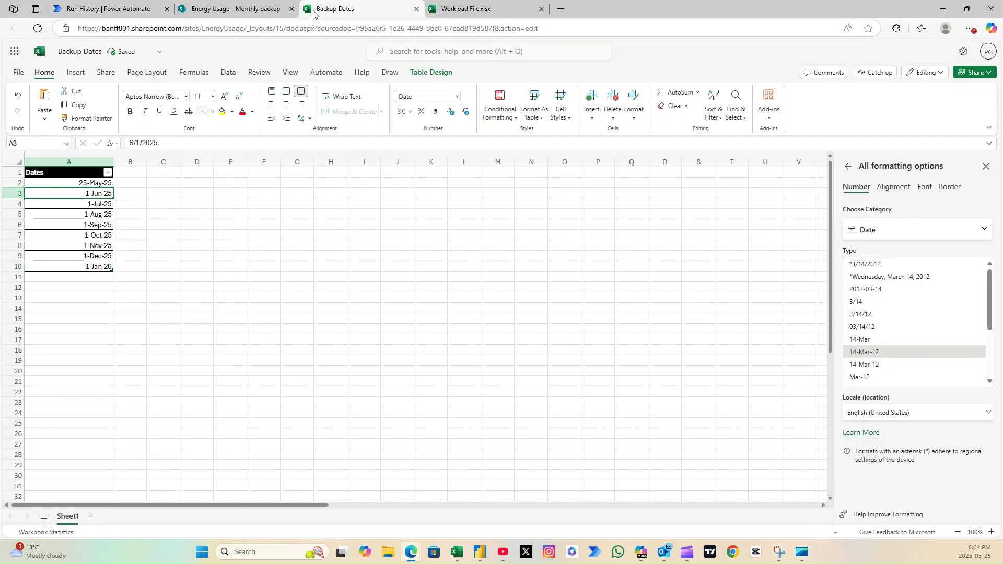
key("ctrl+w")
key("ctrl+w")
left_click(317, 75)
- Run Monthly Backup again and verify the new run's Condition step succeeded
left_click(870, 520)
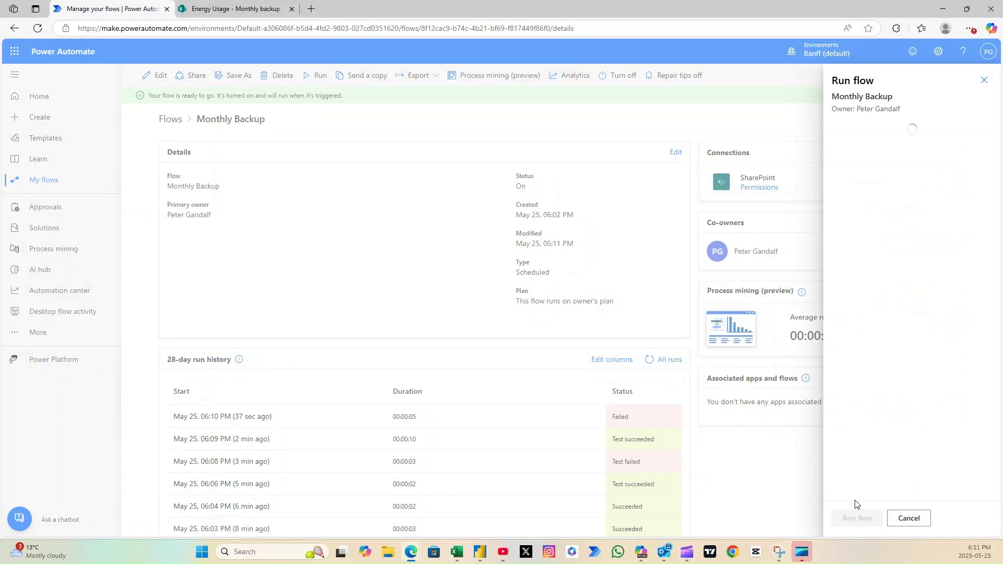
left_click(854, 517)
left_click(245, 417)
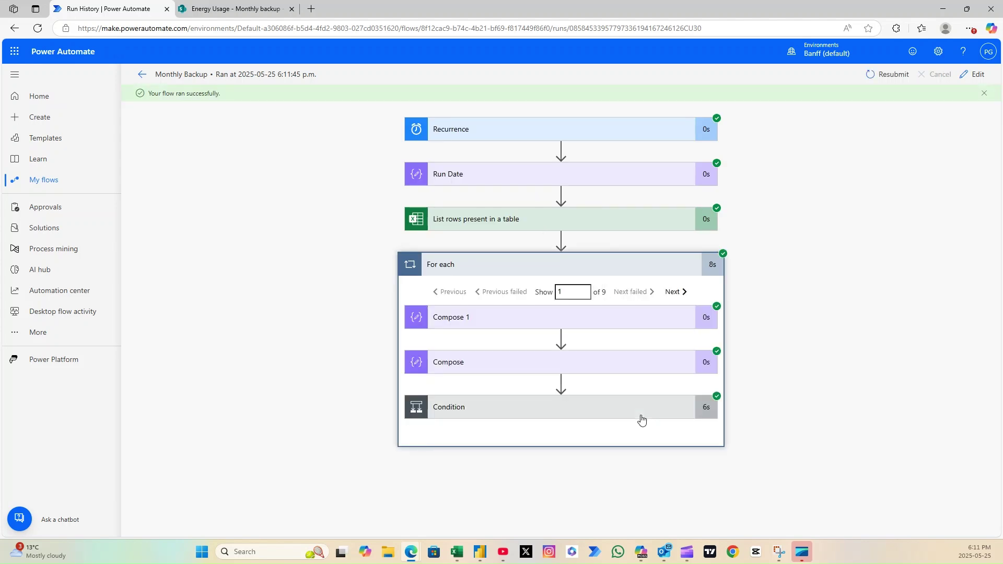
left_click(627, 416)
scroll(522, 407, "down", 4)
- Reload the SharePoint Monthly backup library to reveal 05-25-2025 Workload File.xlsx
left_click(260, 9)
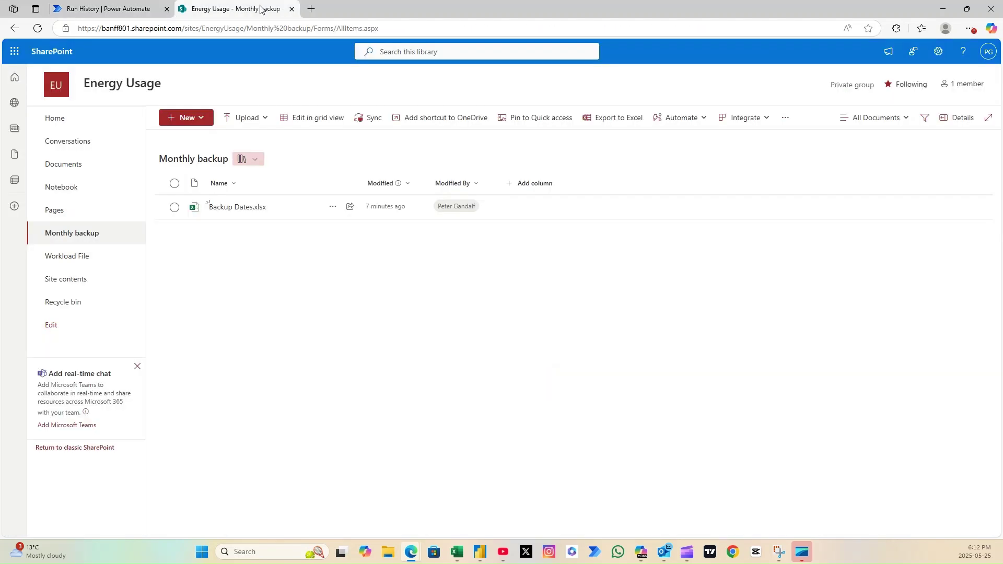
left_click(38, 28)
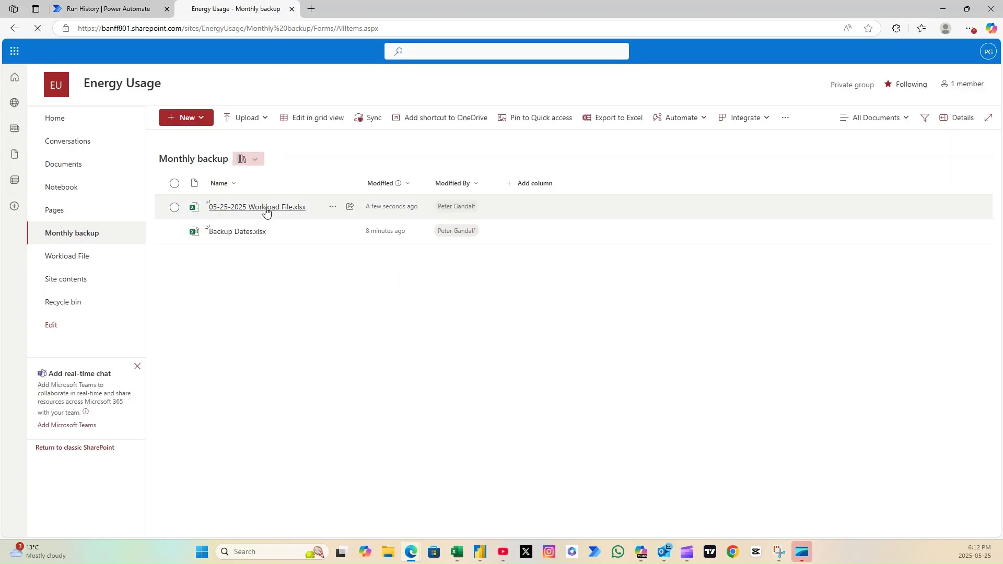